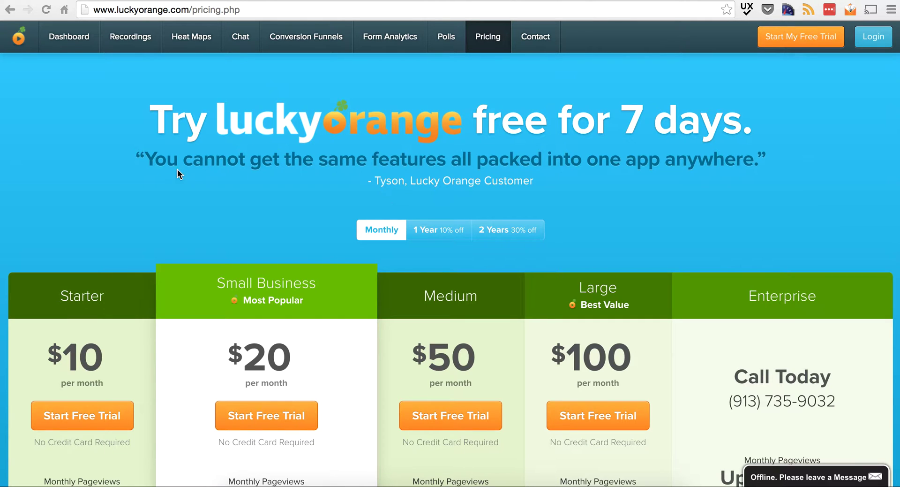
- Scroll the dashboard, then open My Sites to list all 16 sites with June 2016 stats
scroll(124, 153, down, 2)
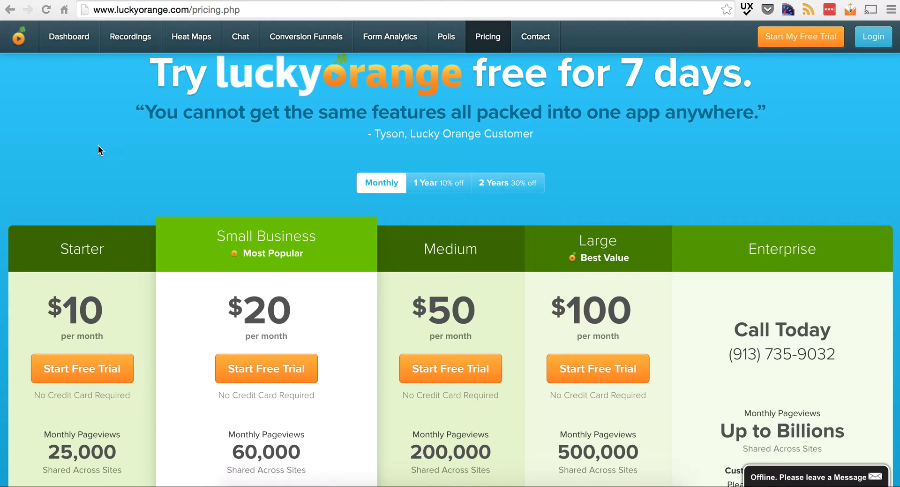
scroll(133, 254, down, 3)
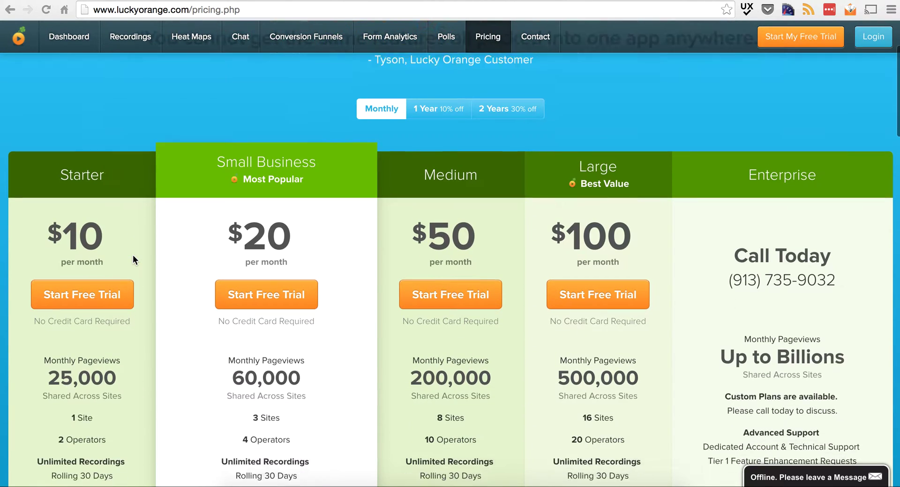
scroll(483, 401, down, 3)
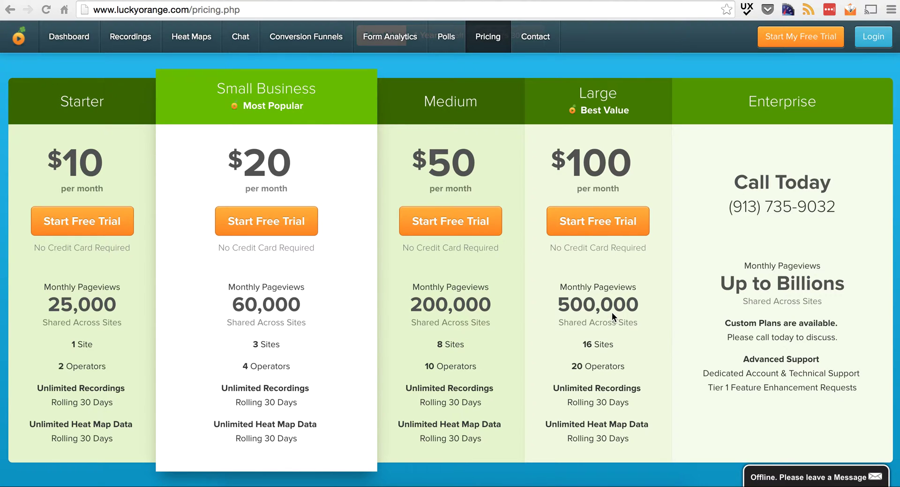
scroll(612, 311, up, 5)
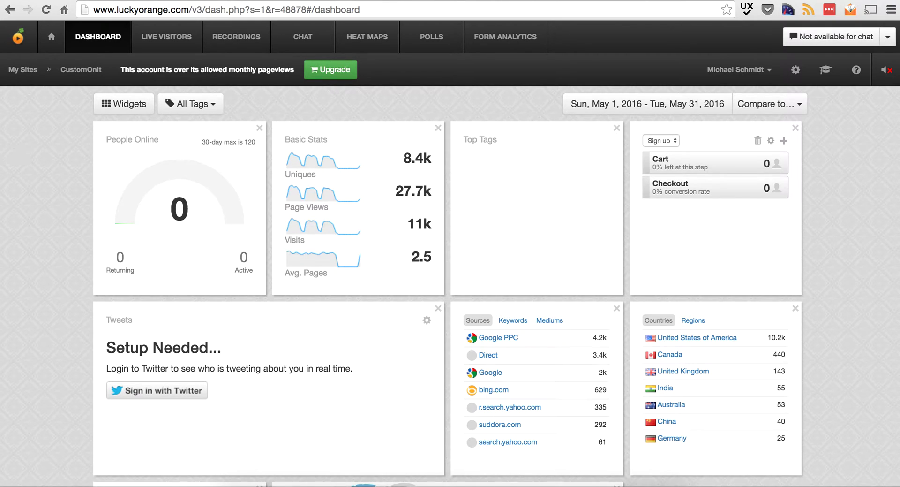
click(19, 77)
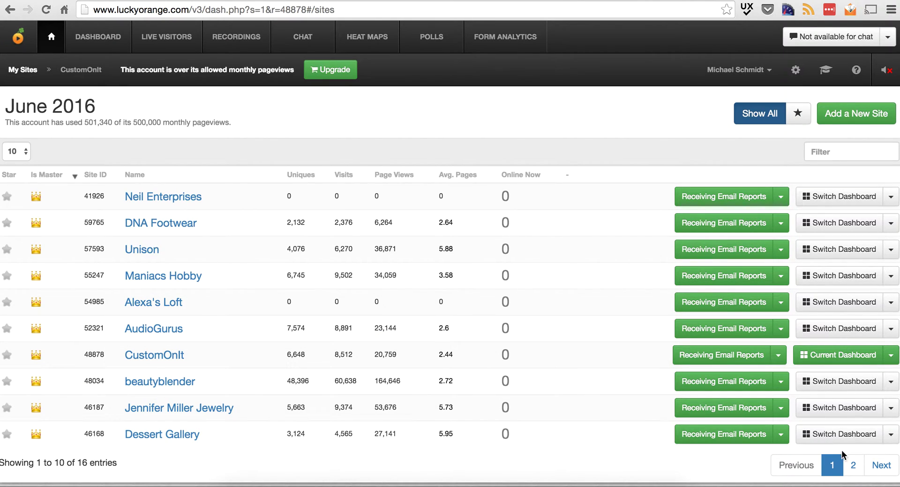
- Flip to page 2 and back to page 1 of sites, then open CustomOnIt's current dashboard
click(852, 464)
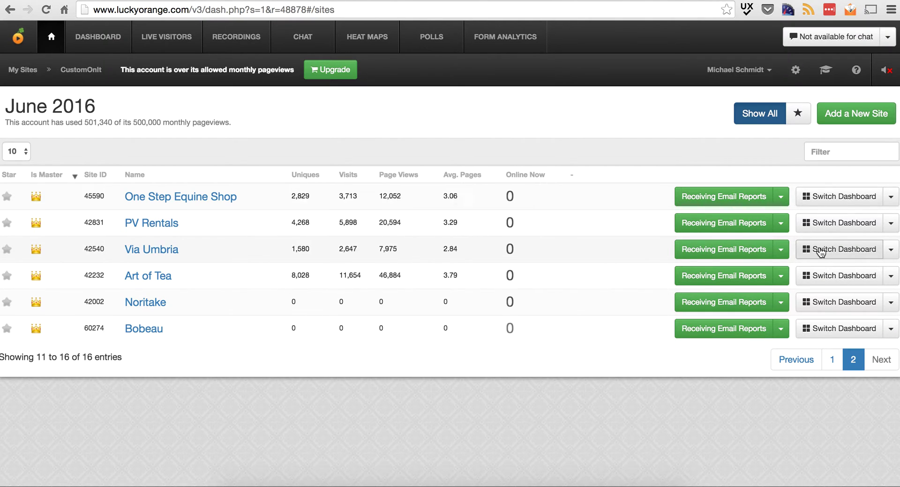
click(833, 360)
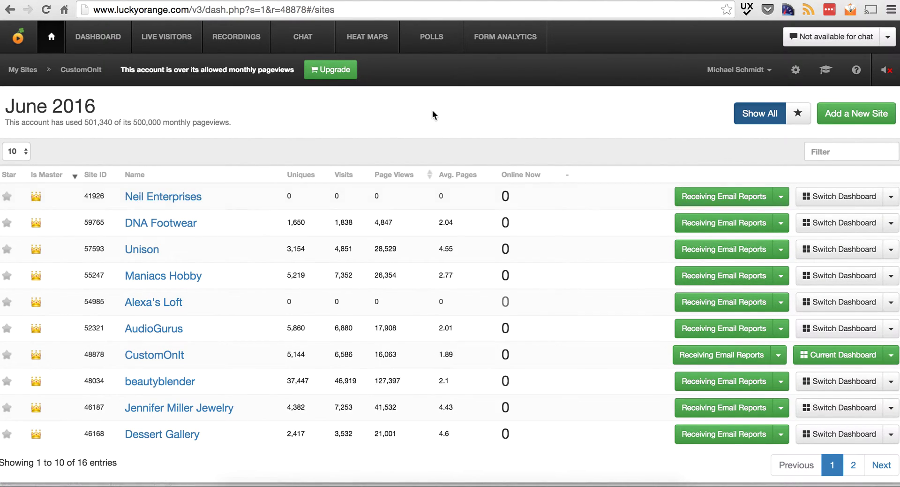
click(815, 358)
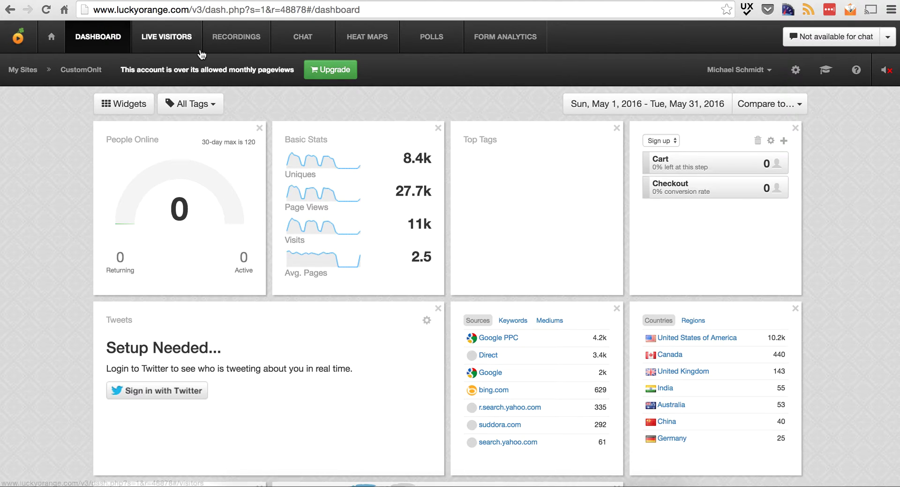
click(172, 40)
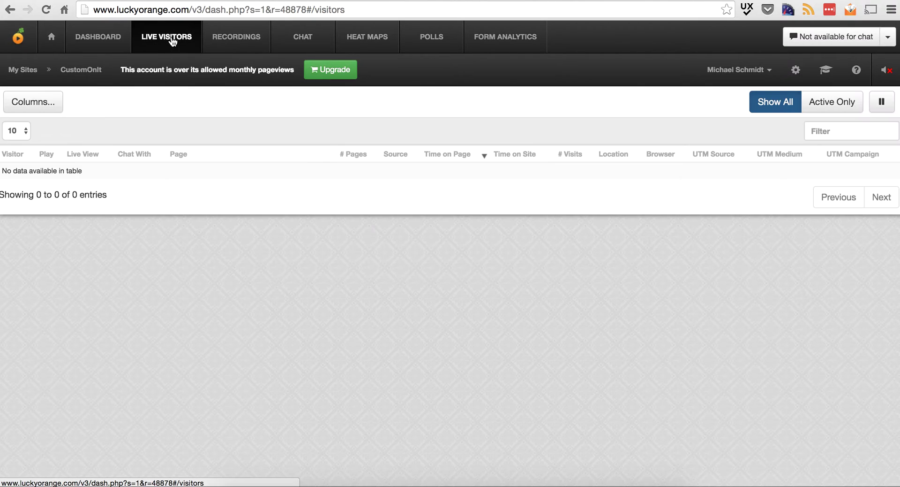
click(230, 41)
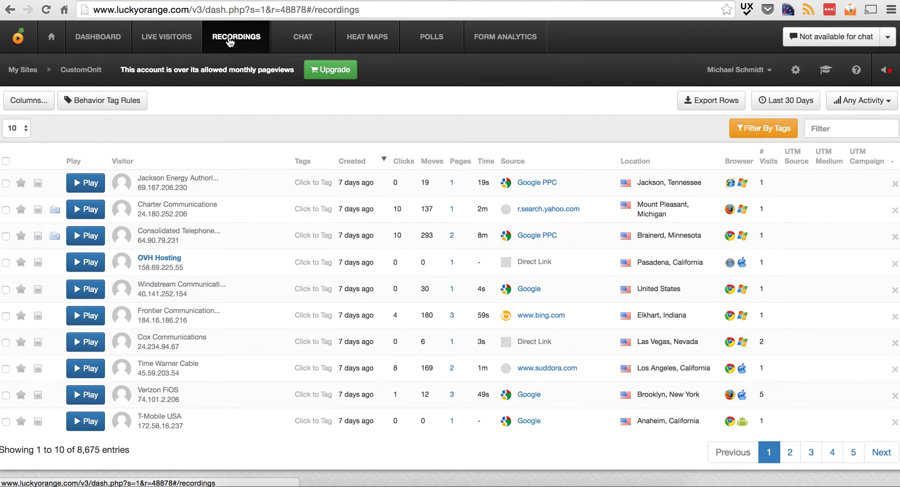
click(98, 38)
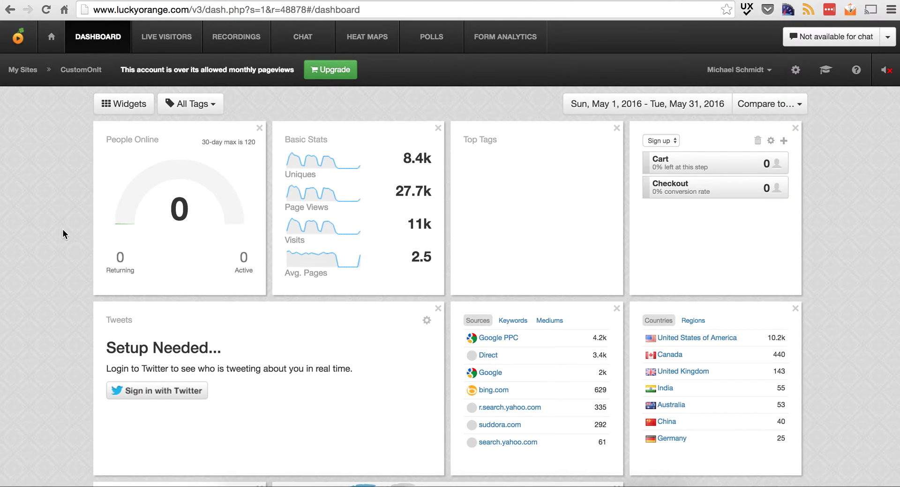
scroll(63, 229, down, 2)
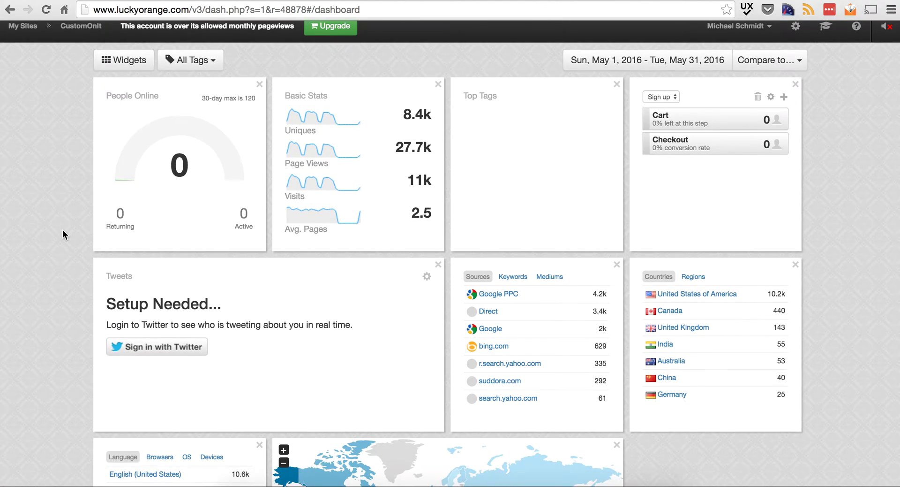
scroll(63, 230, up, 2)
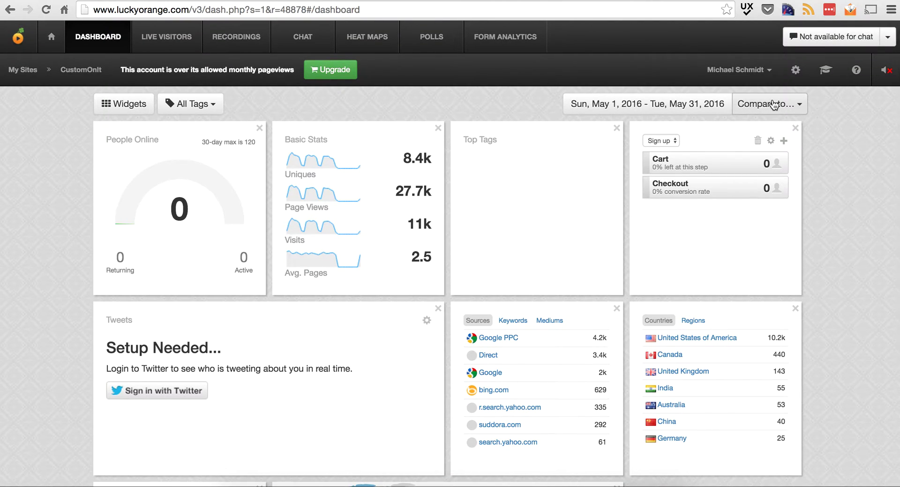
click(774, 105)
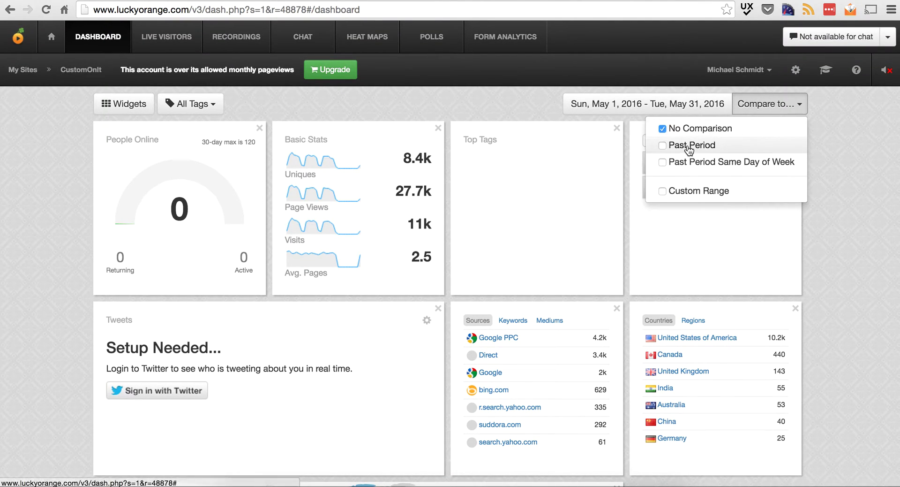
click(860, 141)
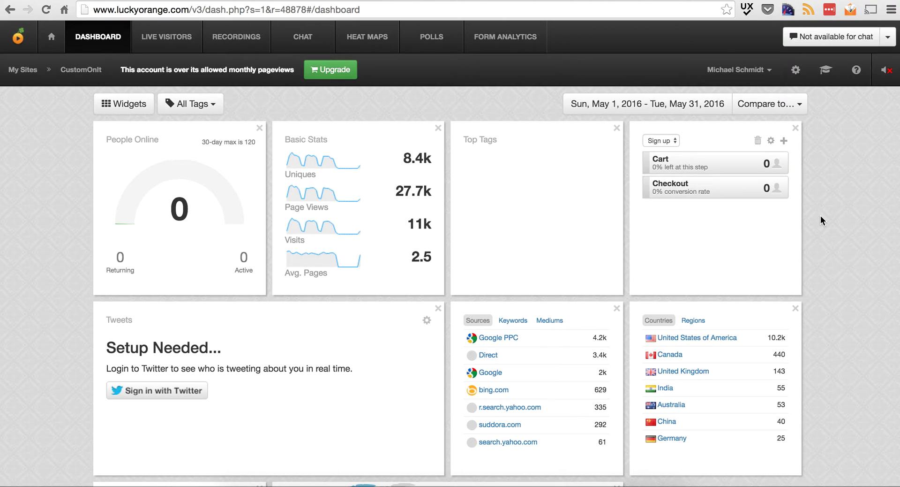
scroll(821, 215, down, 2)
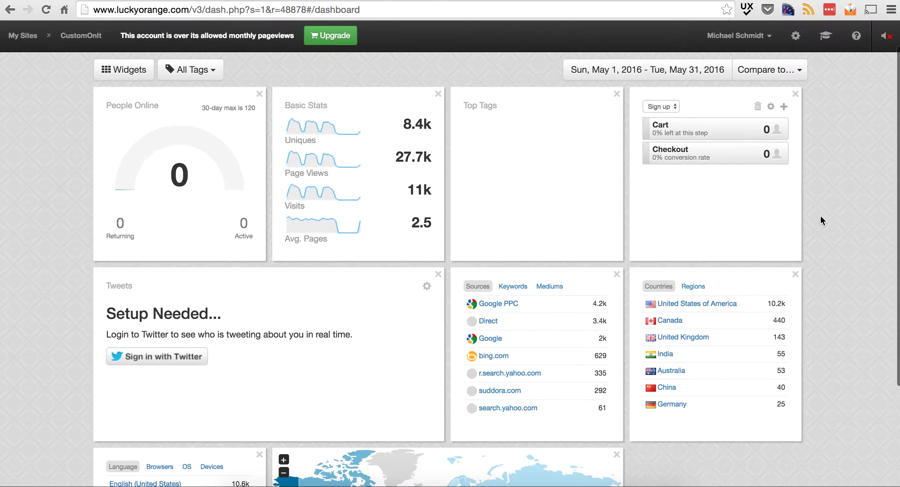
scroll(64, 347, down, 3)
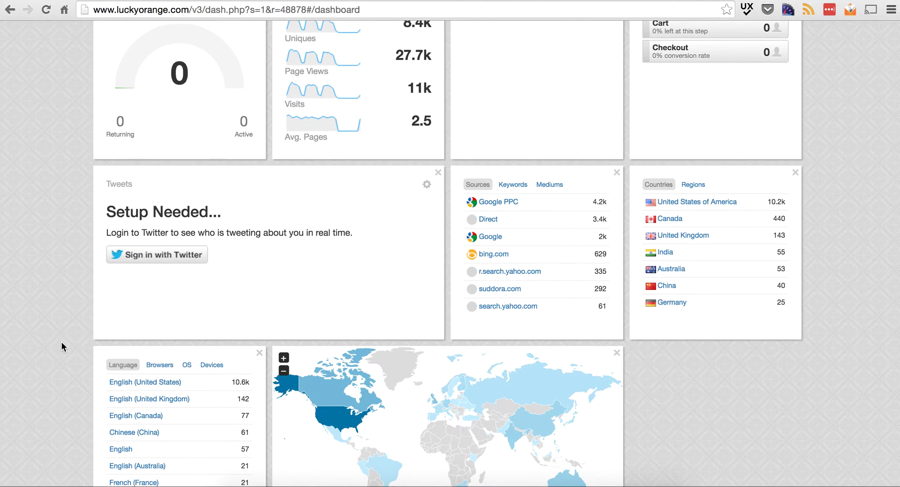
click(515, 187)
click(549, 186)
click(478, 185)
click(504, 187)
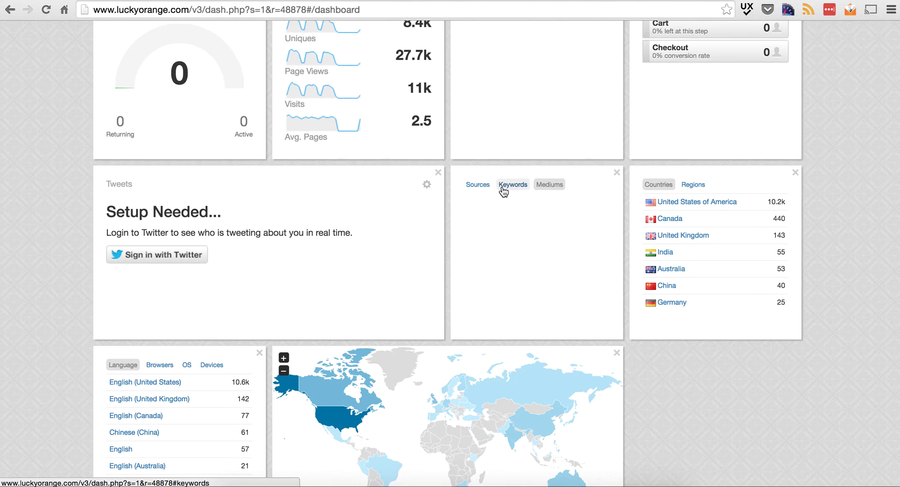
click(544, 185)
click(510, 186)
click(475, 185)
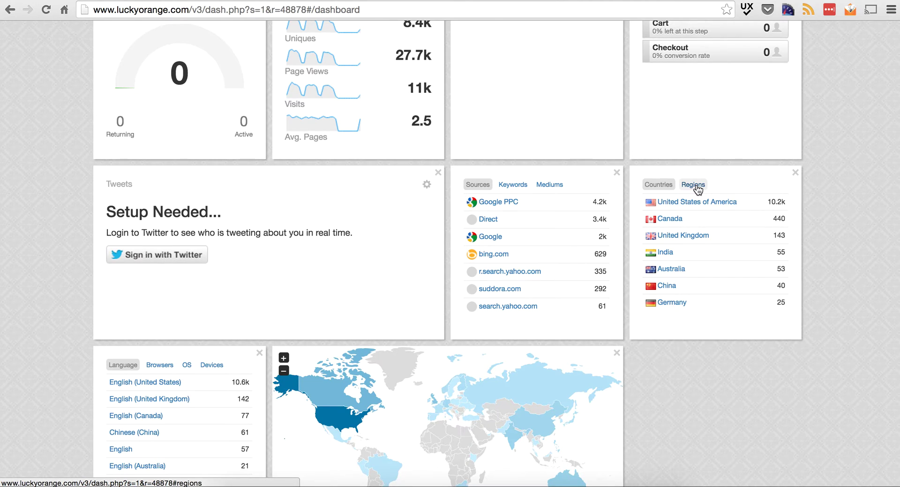
scroll(698, 188, down, 2)
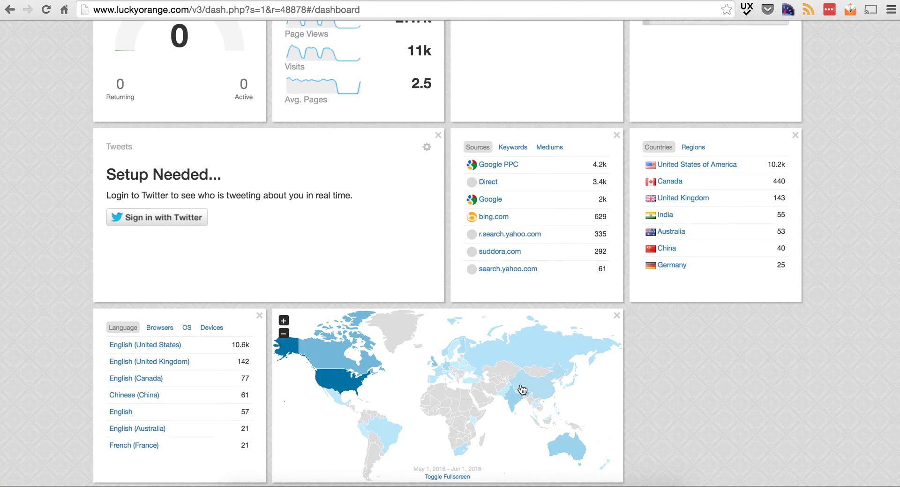
scroll(705, 385, up, 5)
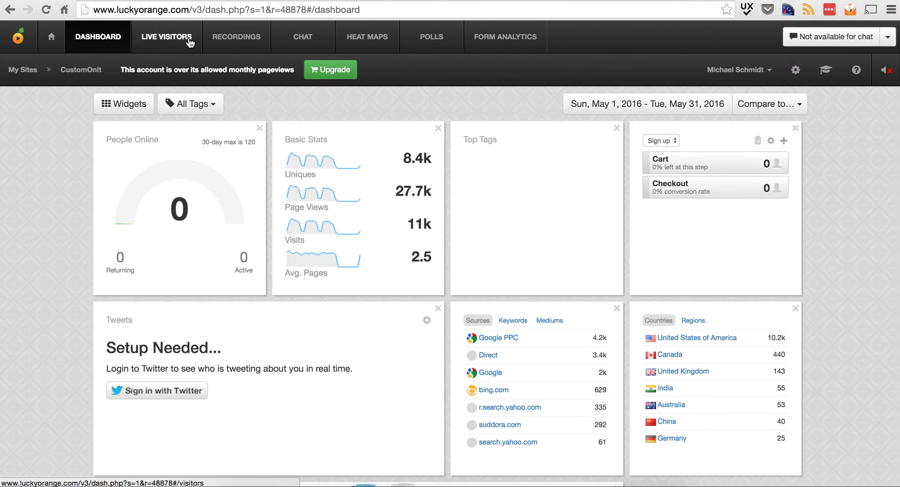
- Go to Recordings and play the session of the visitor from Elkhart, Indiana
click(230, 44)
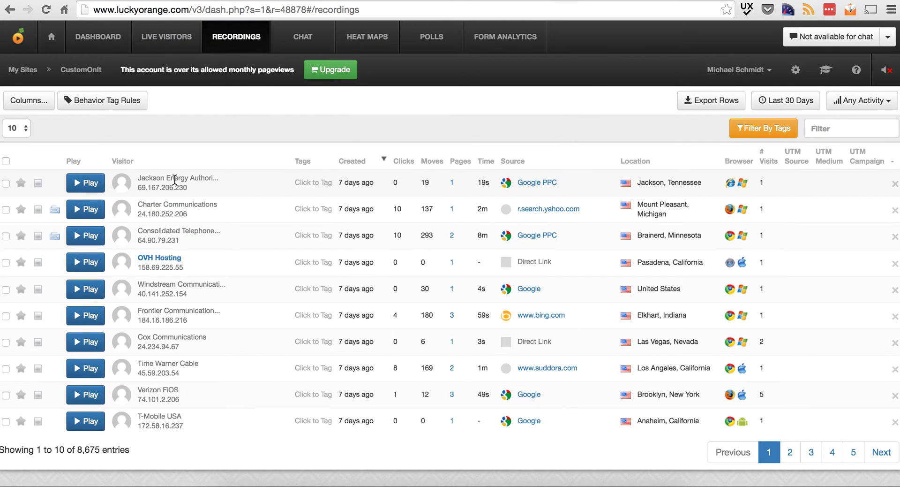
mouse_move(530, 188)
mouse_move(381, 179)
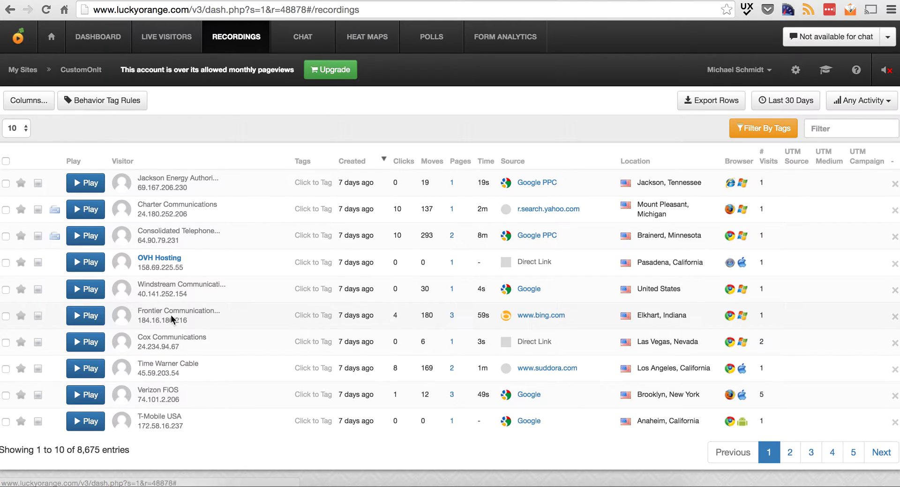
click(89, 316)
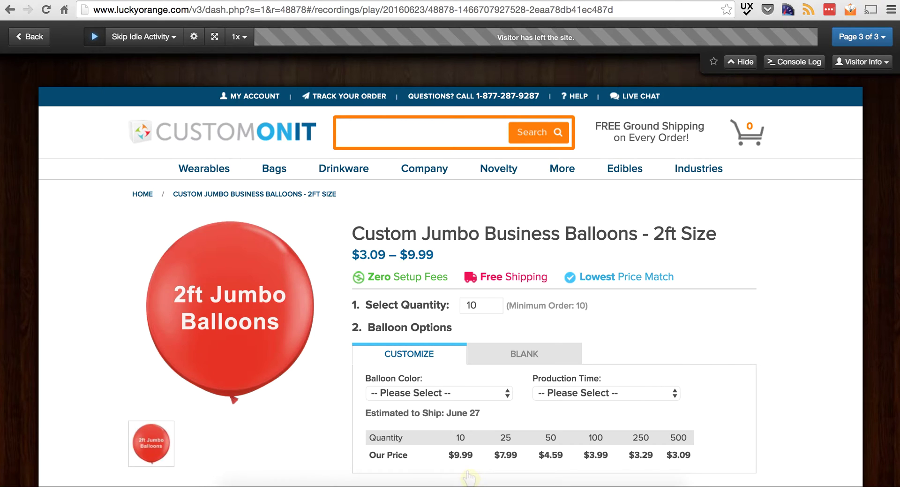
click(30, 37)
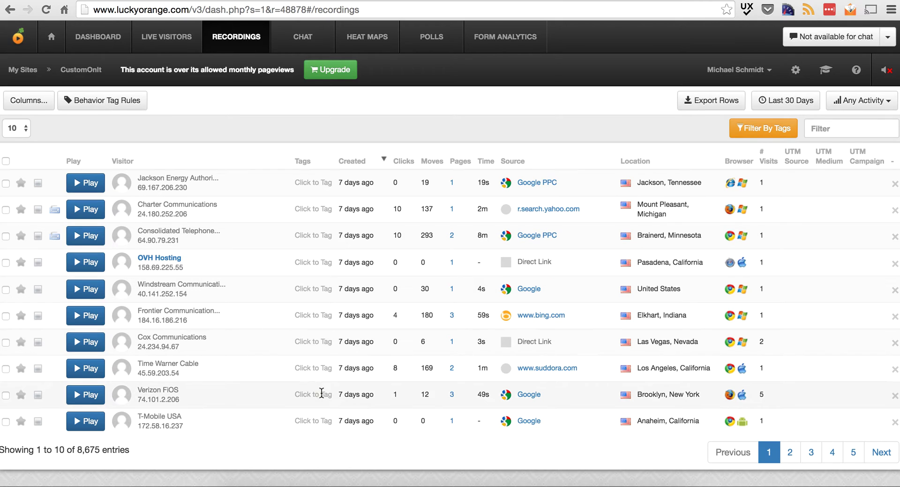
- Play the Time Warner Cable visitor's session to the Custom Sports Headbands page, then return to Recordings
click(83, 370)
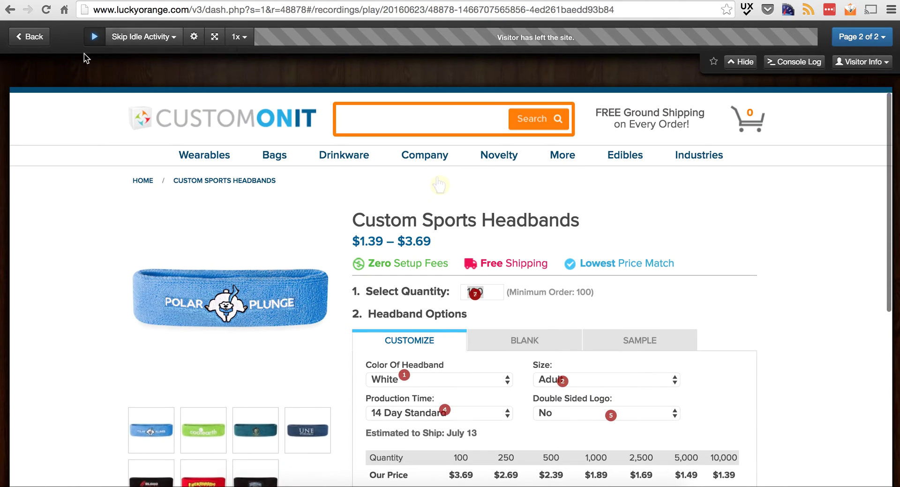
click(30, 37)
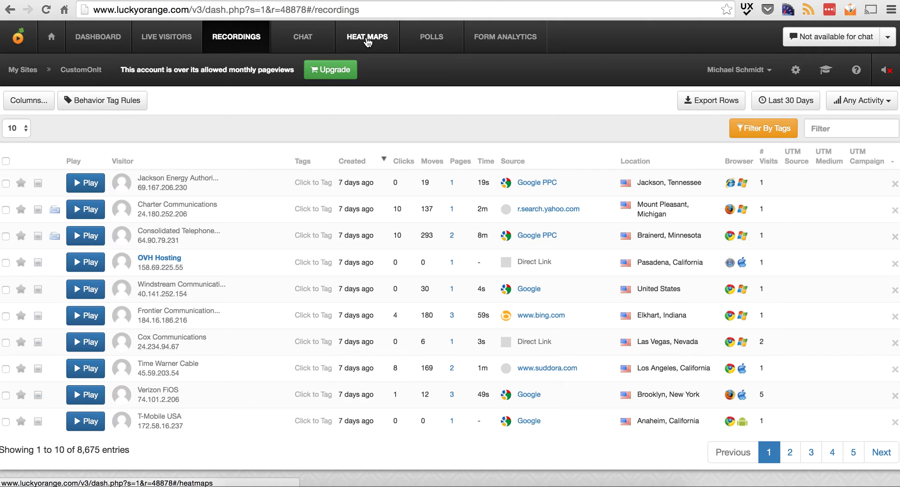
- Go to the Chat section with its Settings, Logs, Operators and Auto Invites
click(310, 37)
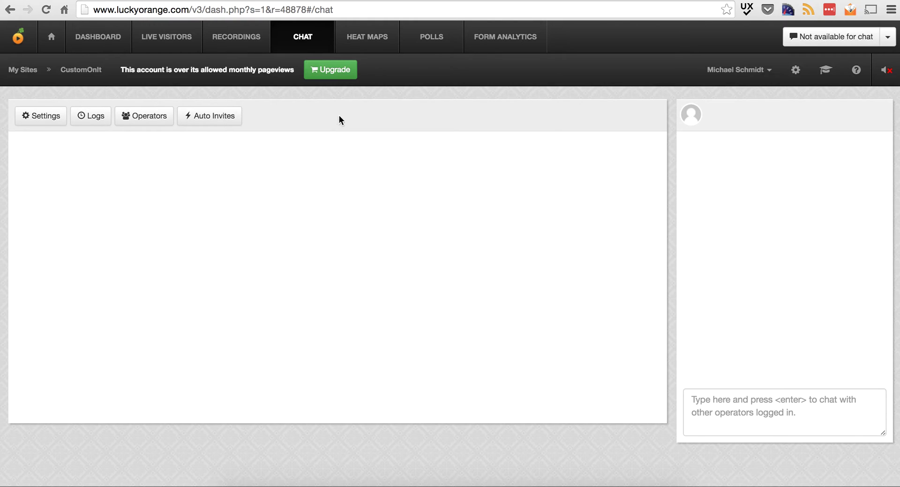
- On Heat Maps, preview the Popular Pages and Specific URL options for a new report, then cancel
click(373, 37)
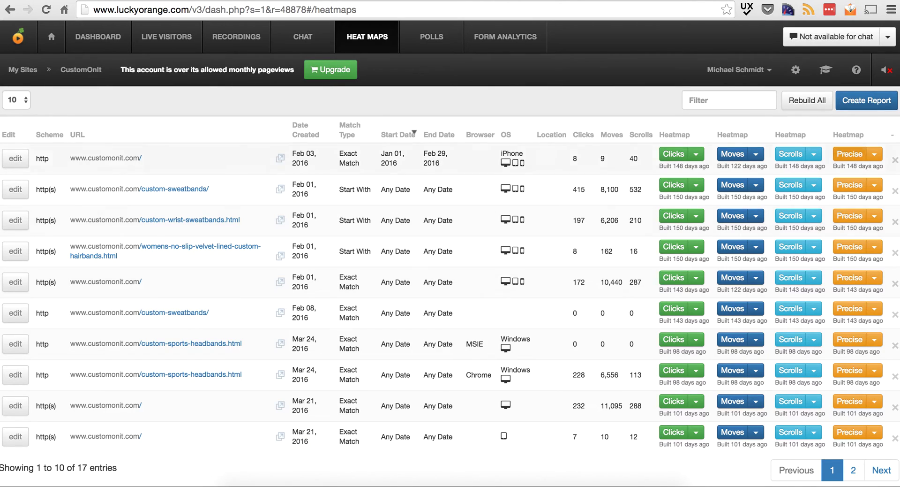
click(875, 102)
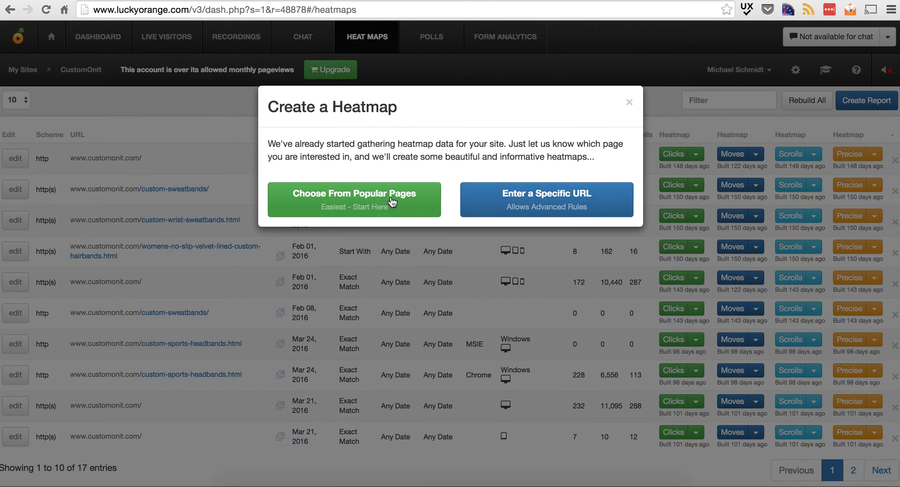
click(373, 205)
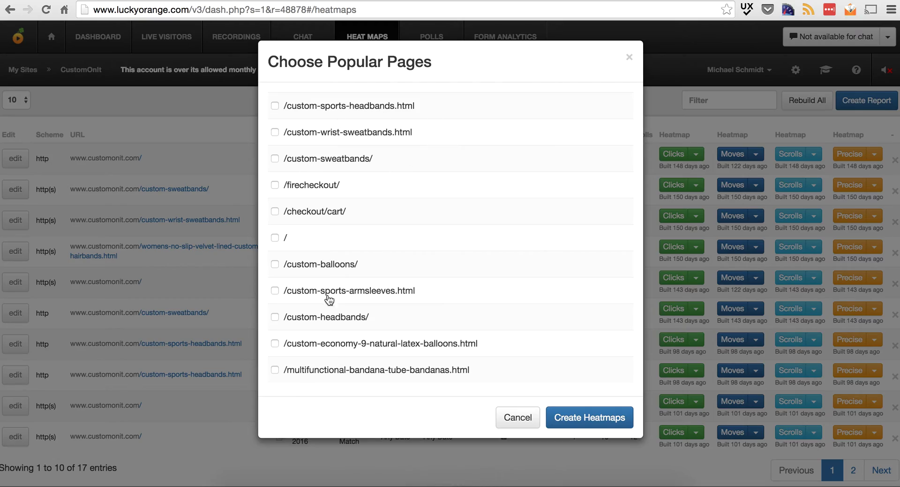
click(629, 58)
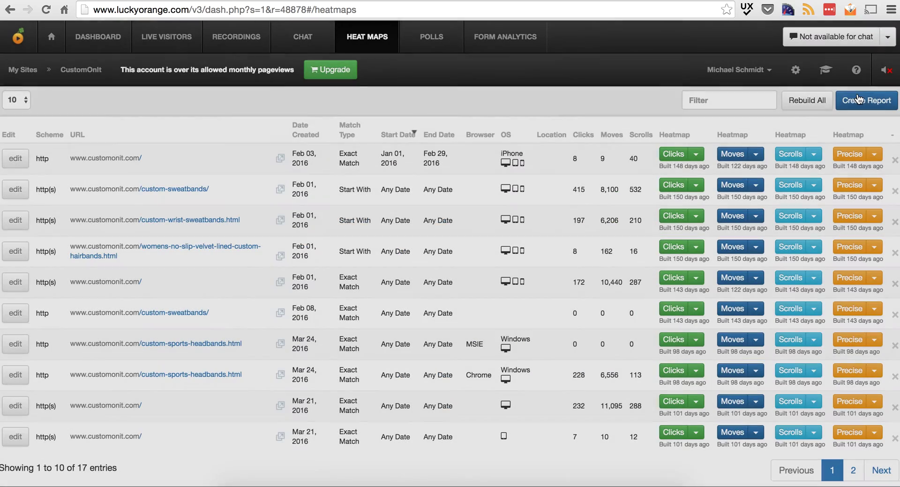
click(866, 100)
click(525, 193)
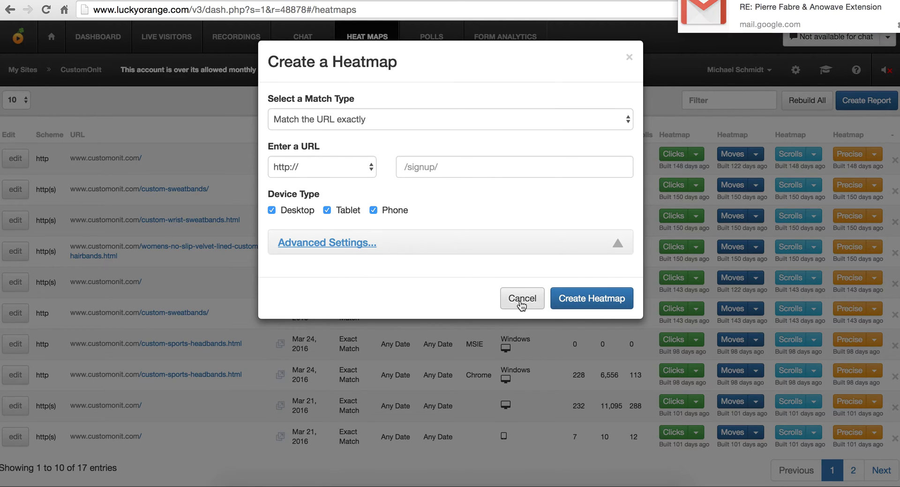
click(523, 298)
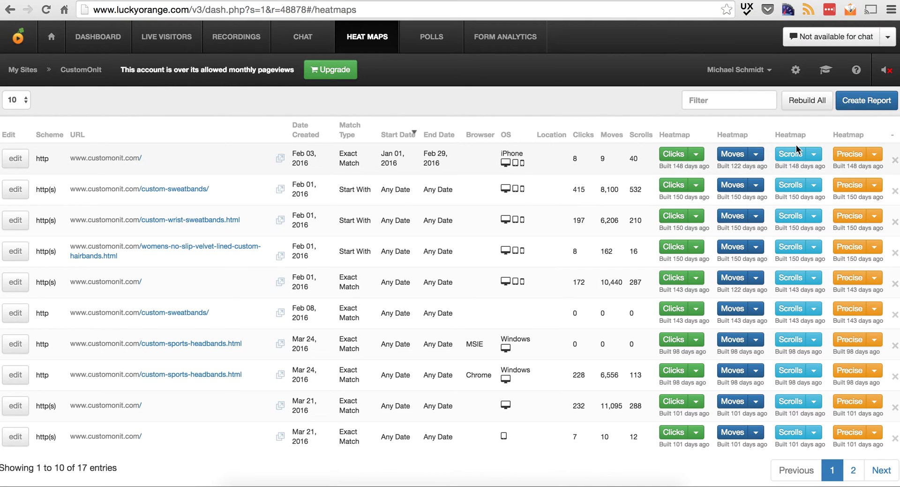
- Rebuild the Clicks, Moves, Scrolls and Precise heatmaps for the first customonit.com iPhone report
click(697, 155)
click(678, 185)
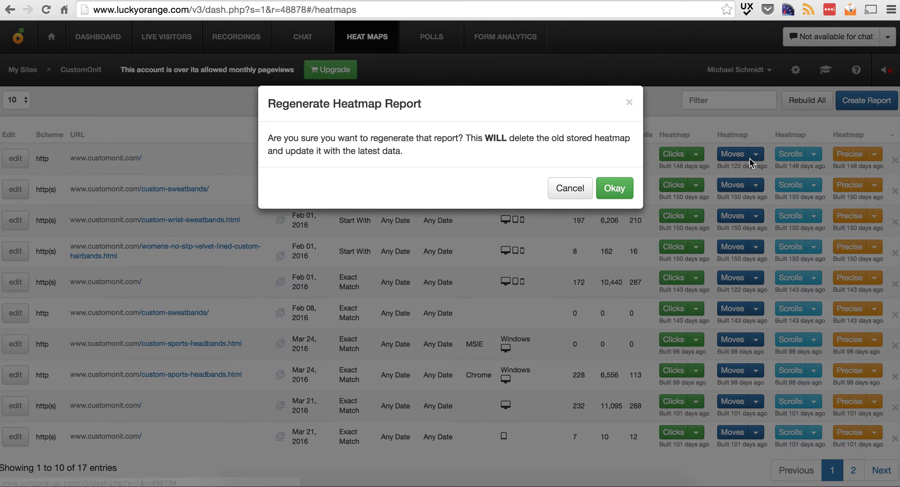
click(608, 189)
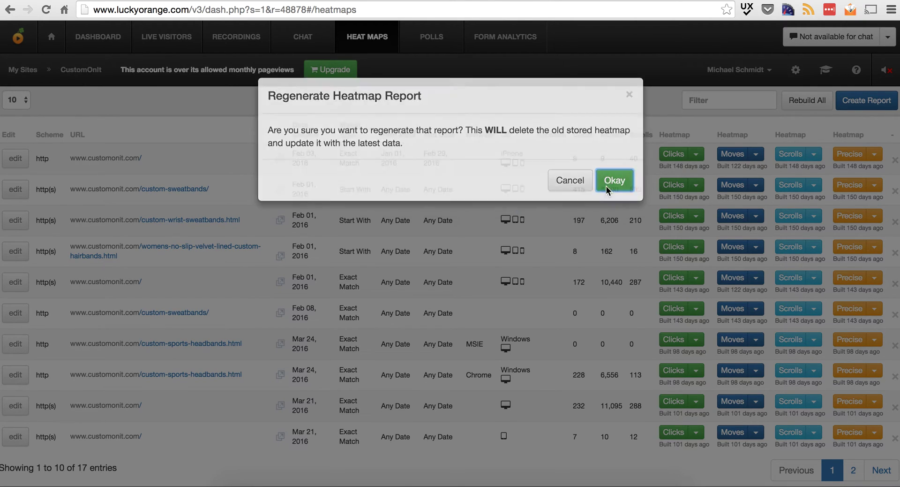
click(756, 154)
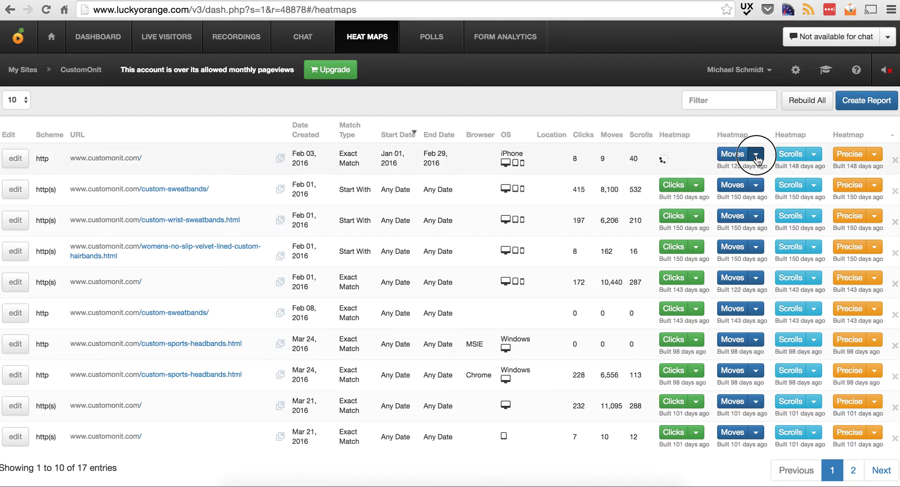
click(746, 181)
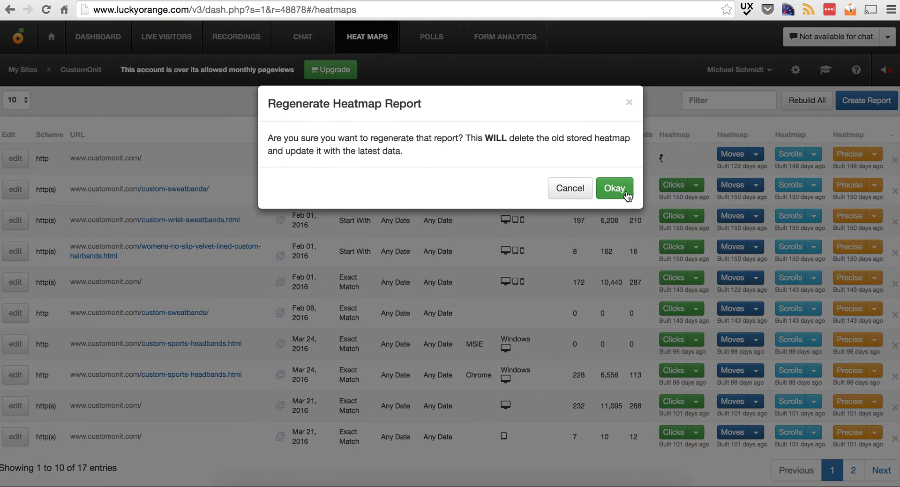
click(612, 188)
click(817, 158)
click(804, 174)
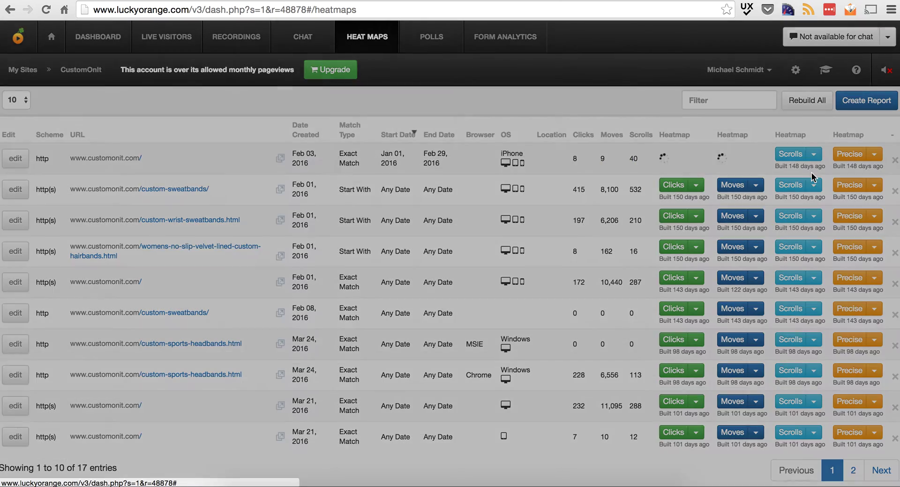
click(612, 188)
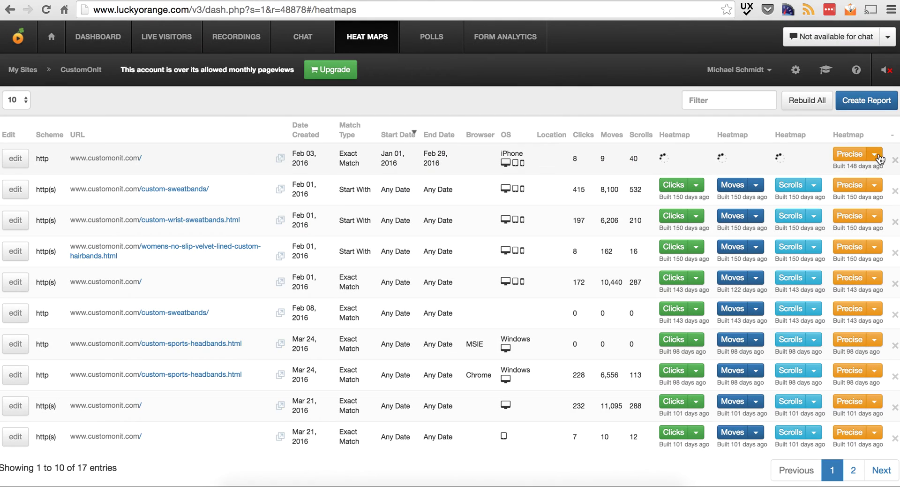
click(875, 154)
click(860, 172)
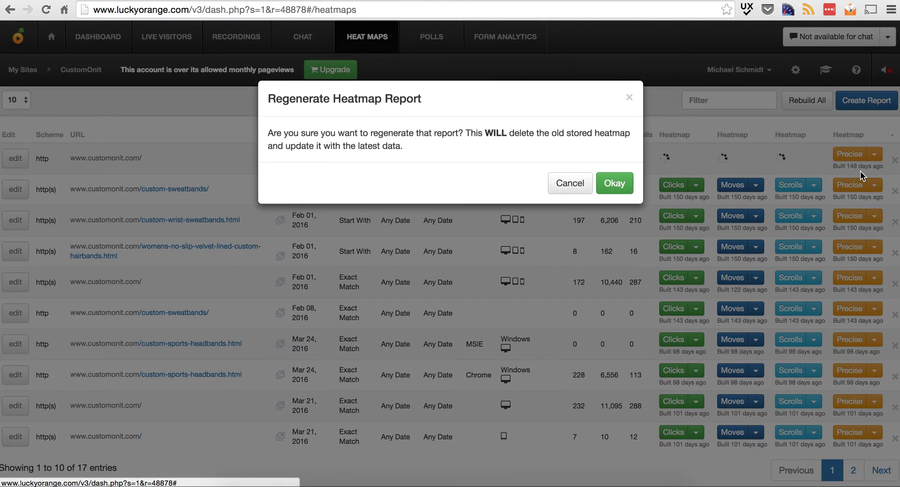
click(628, 185)
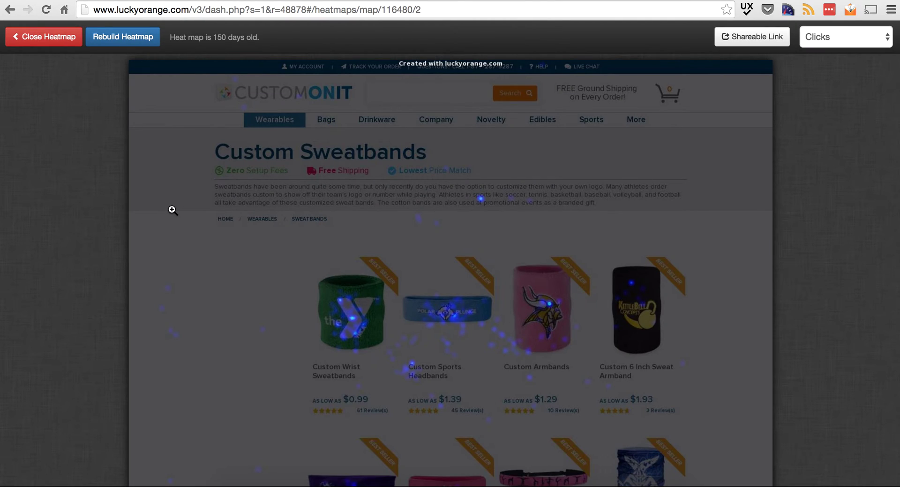
scroll(246, 193, down, 3)
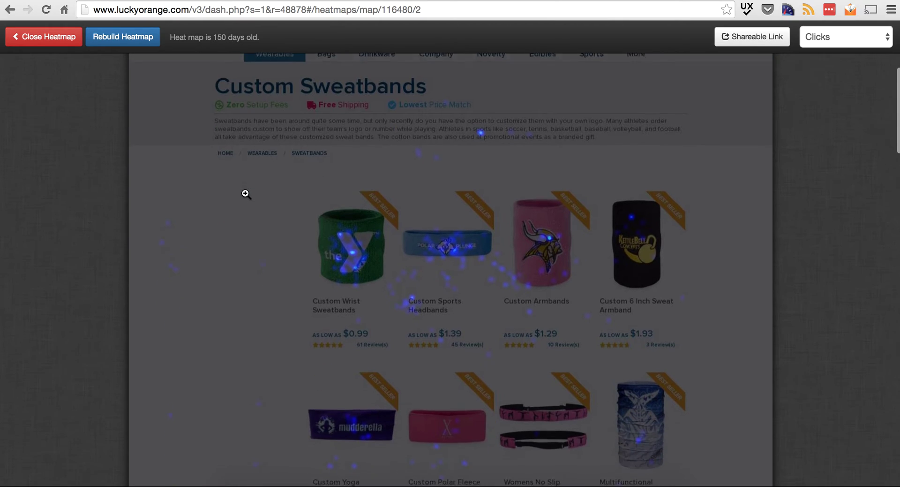
scroll(582, 205, down, 6)
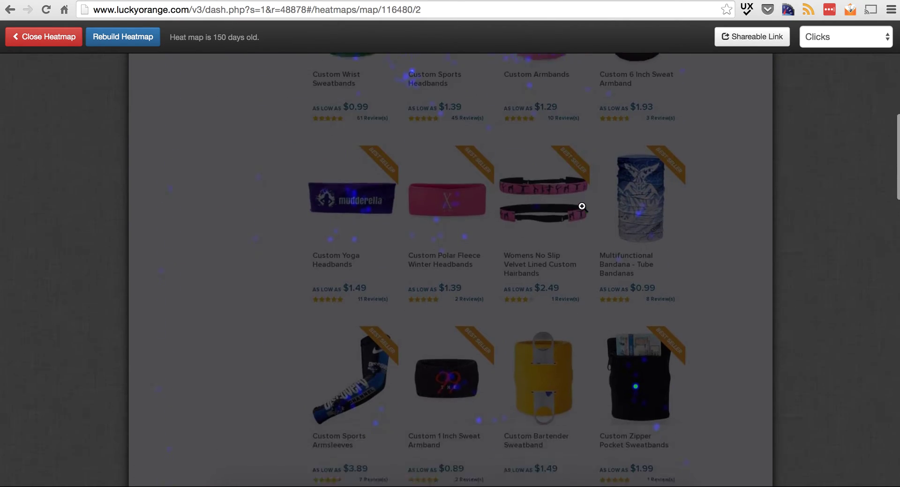
scroll(582, 206, down, 14)
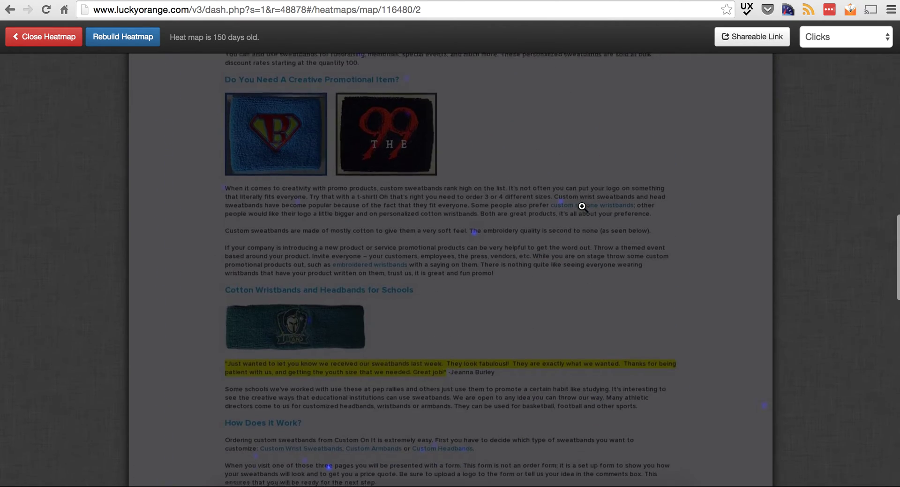
scroll(582, 205, down, 5)
scroll(582, 204, up, 20)
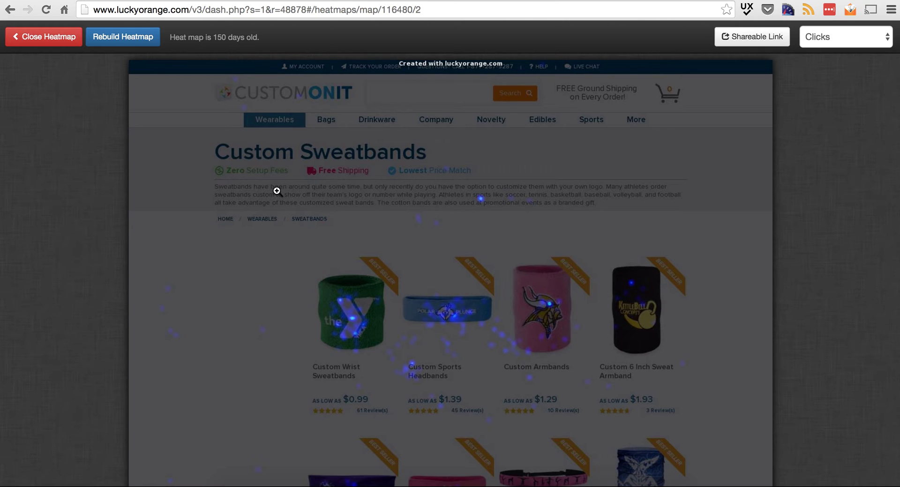
scroll(631, 206, down, 2)
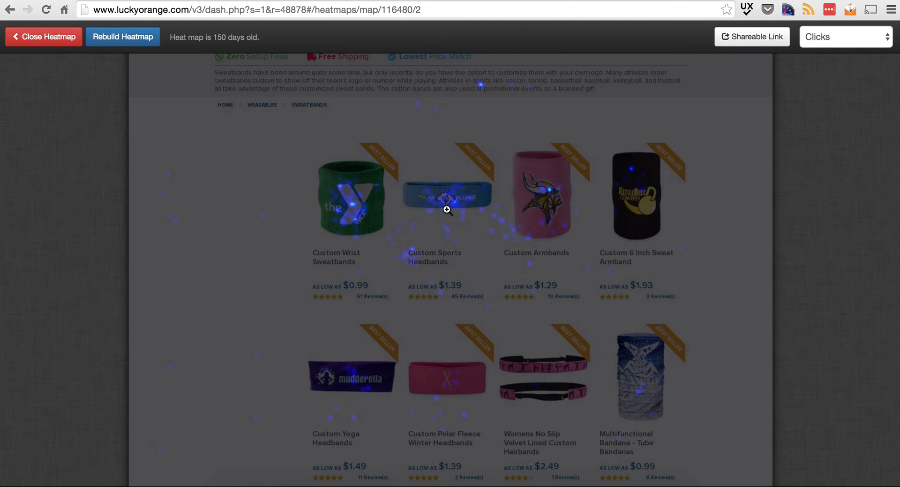
scroll(811, 227, down, 1)
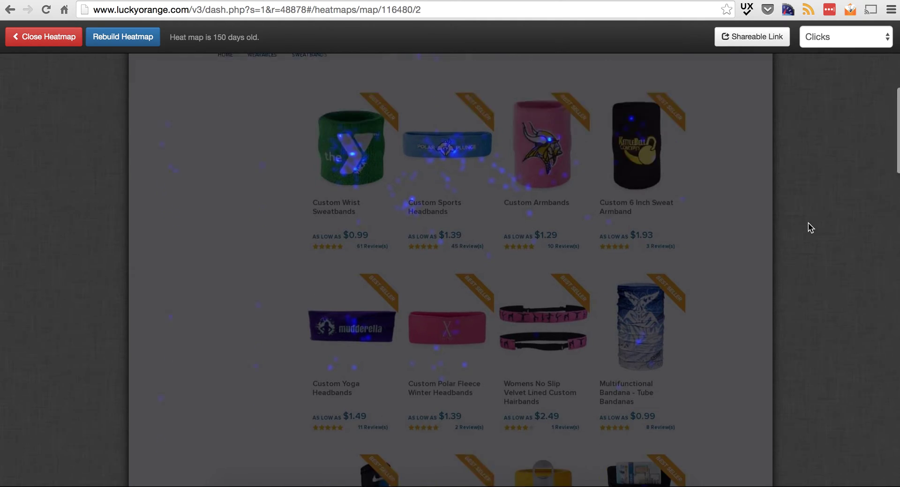
scroll(808, 227, down, 10)
scroll(808, 228, up, 14)
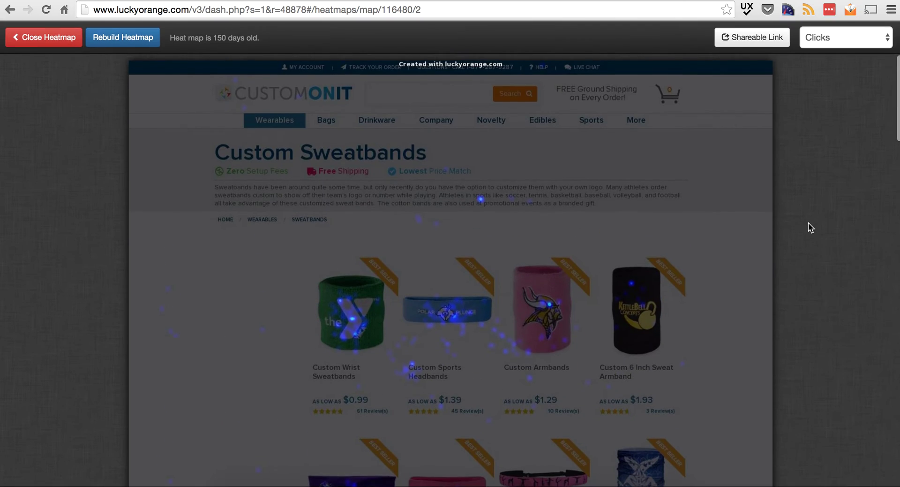
click(37, 39)
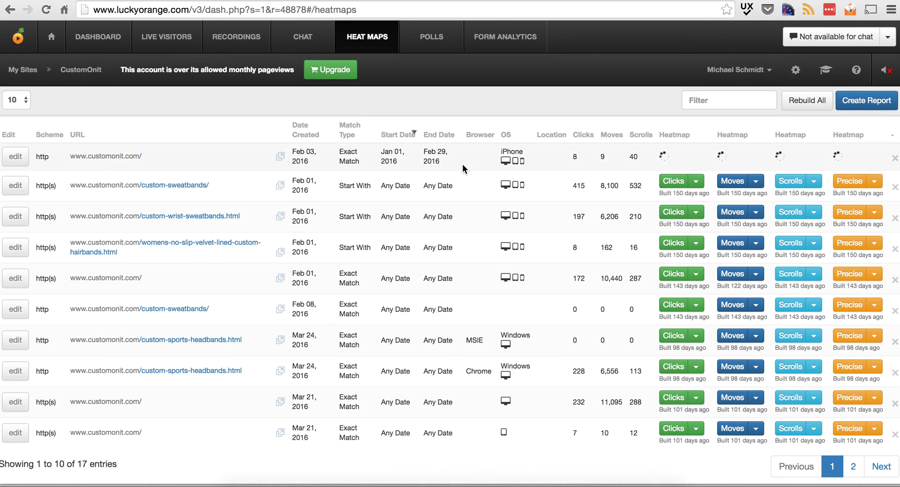
- Open the Custom Sweatbands heatmap and scroll through its Scroll Depth view
click(732, 183)
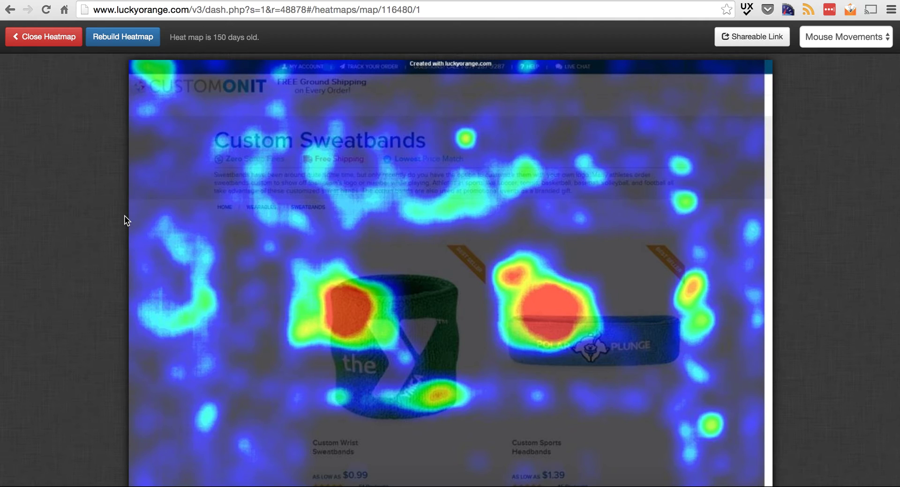
scroll(125, 216, down, 3)
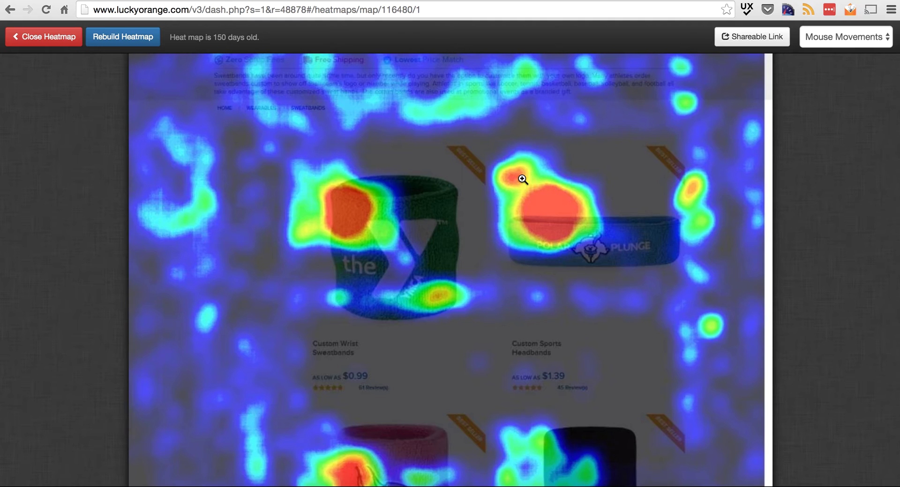
scroll(523, 179, up, 3)
scroll(523, 179, down, 5)
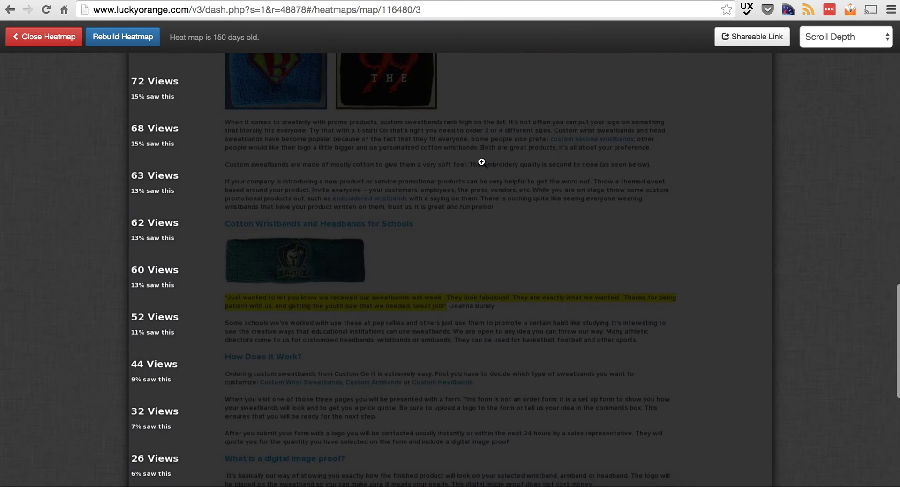
scroll(482, 162, down, 4)
scroll(482, 162, down, 3)
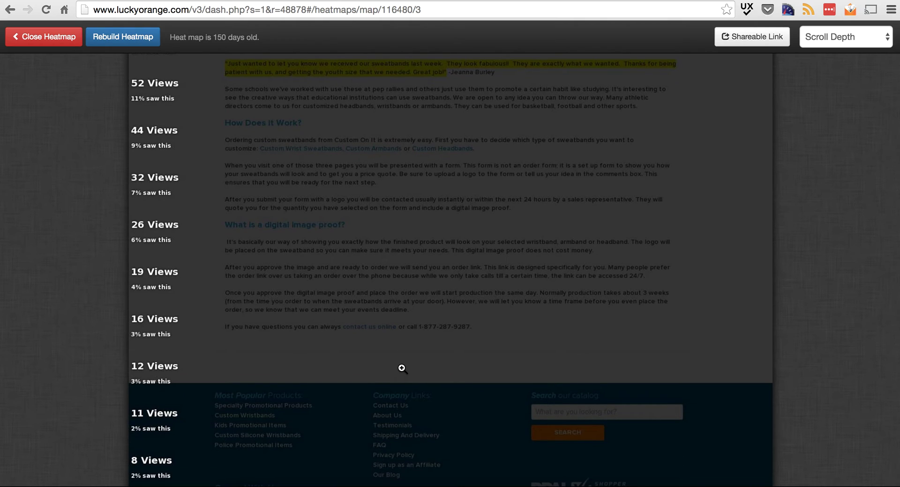
- Scroll the Custom Sweatbands Scroll Depth heatmap down to the footer, then close the heatmap
scroll(402, 368, up, 20)
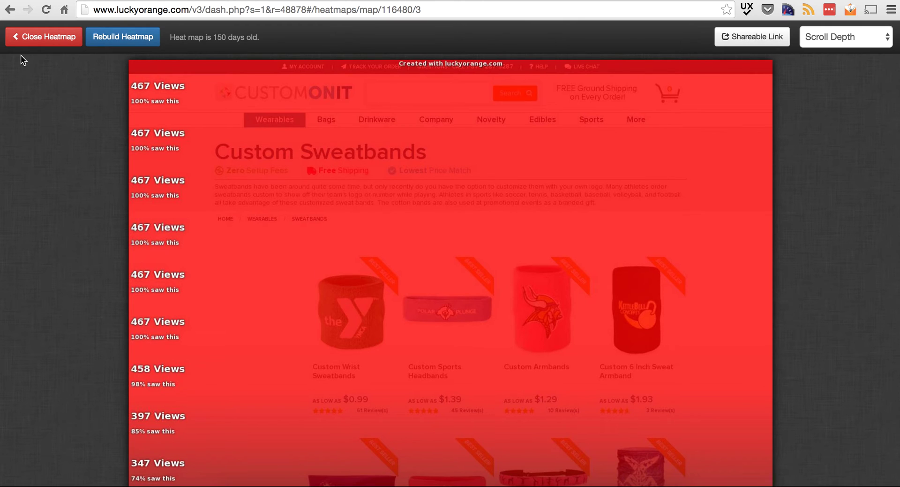
click(24, 46)
scroll(381, 175, down, 20)
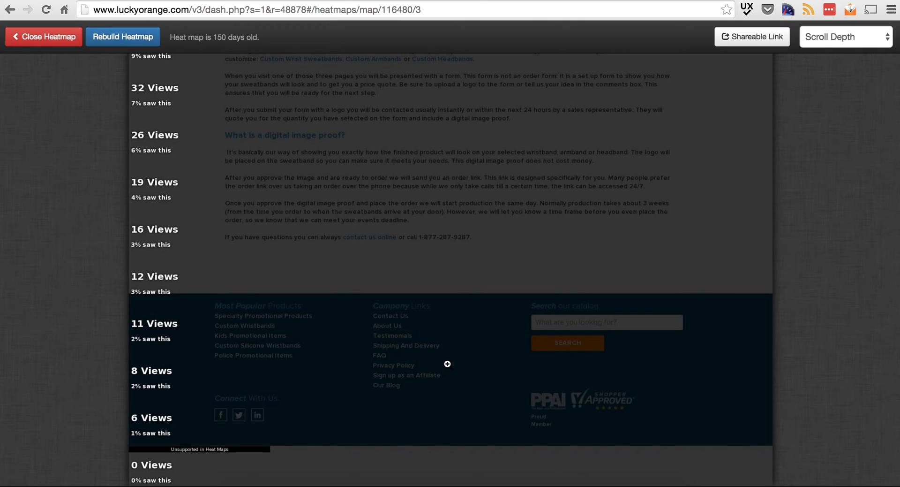
scroll(448, 364, up, 20)
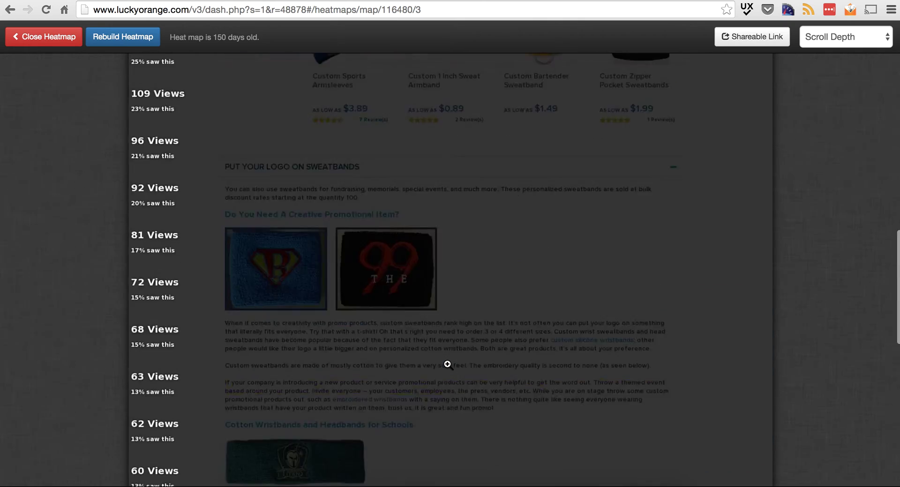
click(24, 44)
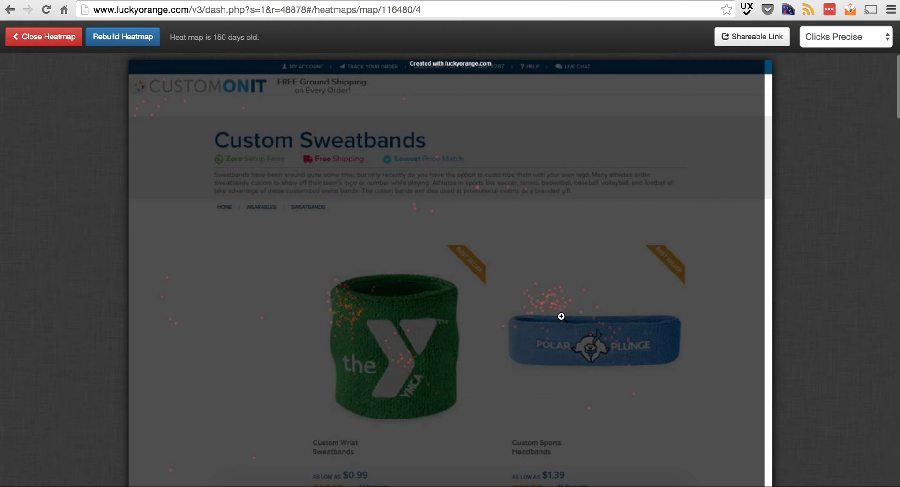
scroll(555, 301, down, 8)
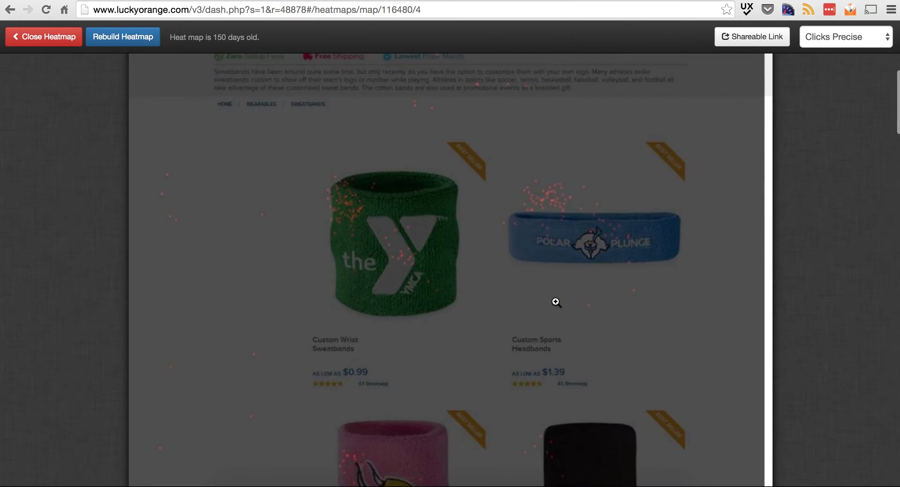
scroll(556, 301, down, 11)
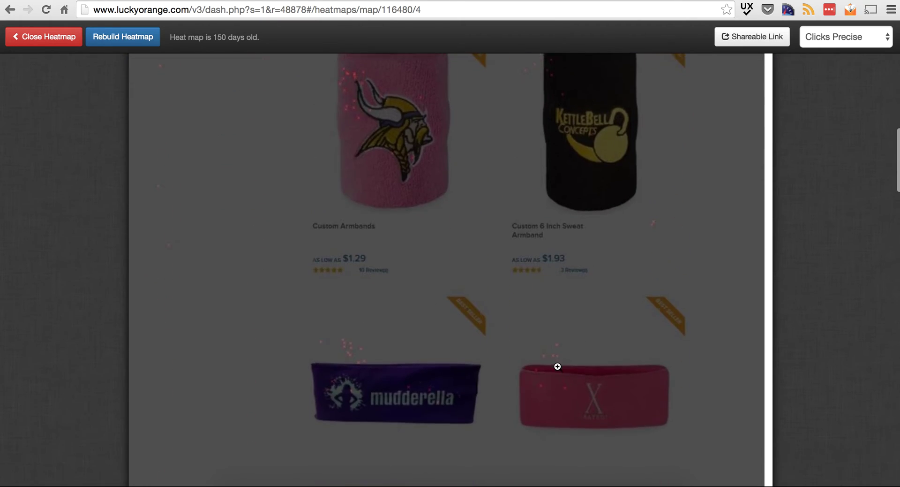
scroll(557, 367, up, 20)
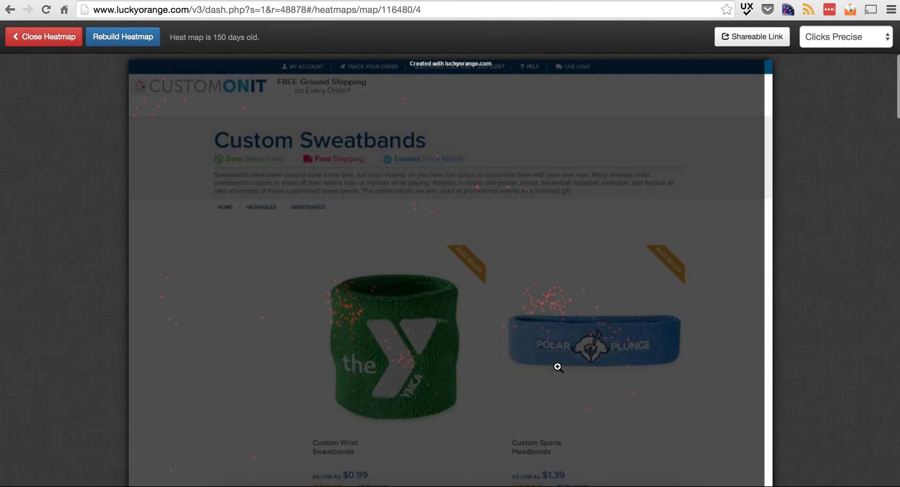
click(32, 39)
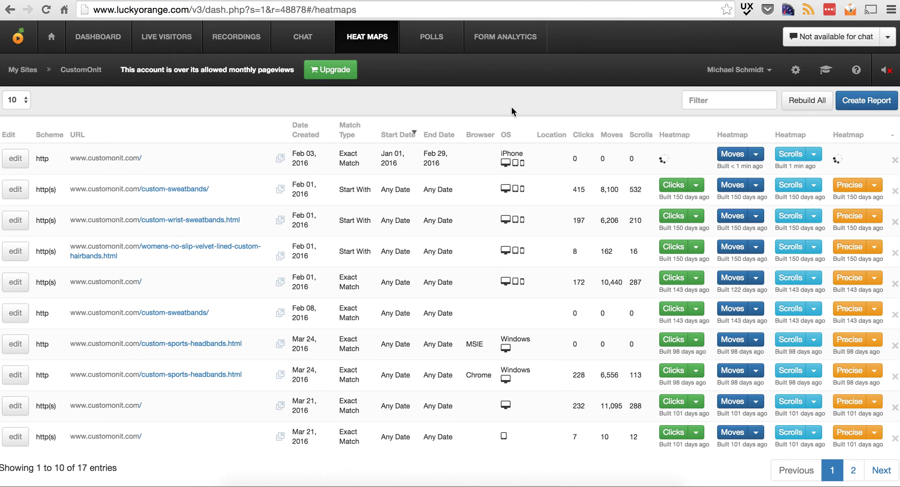
click(730, 153)
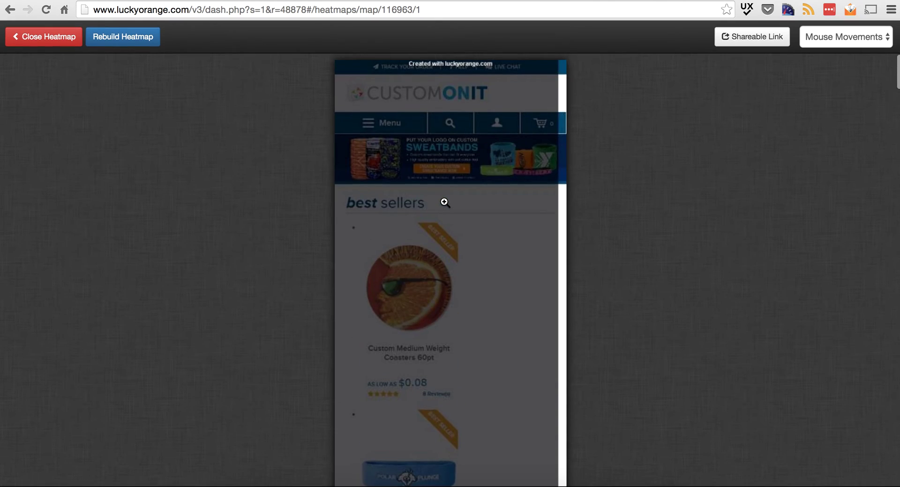
scroll(451, 191, down, 20)
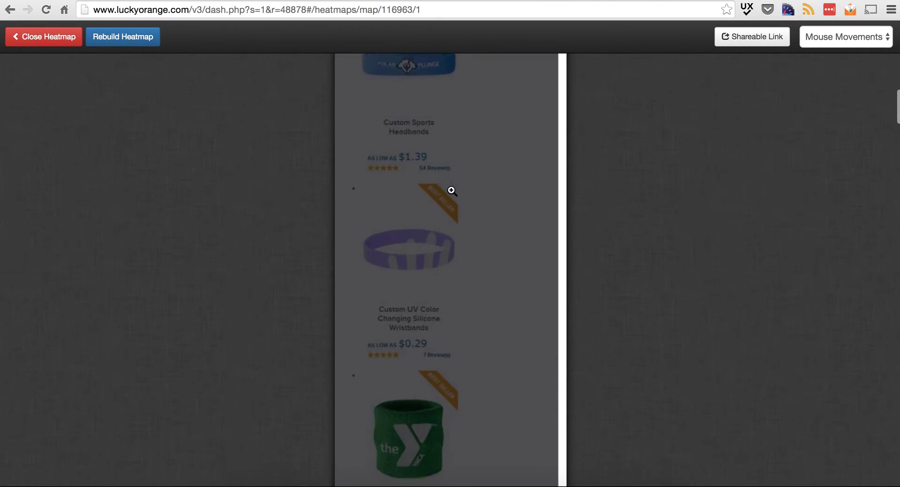
scroll(452, 190, down, 20)
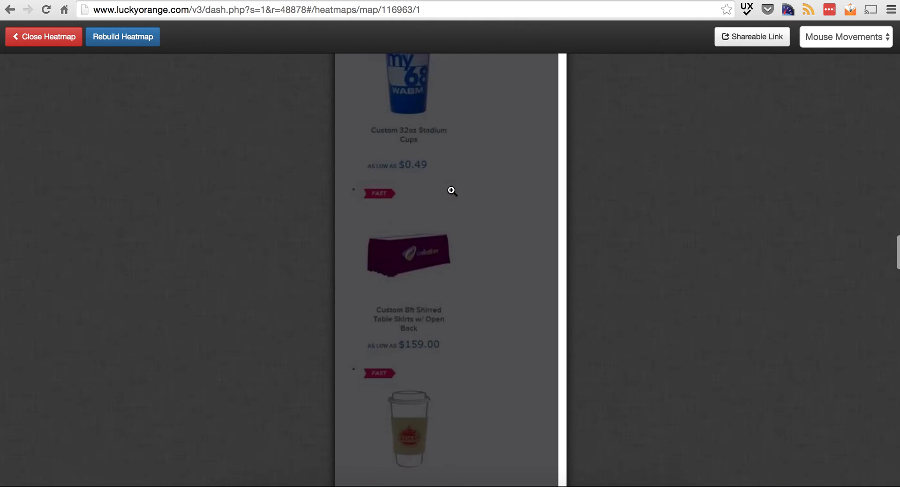
click(54, 37)
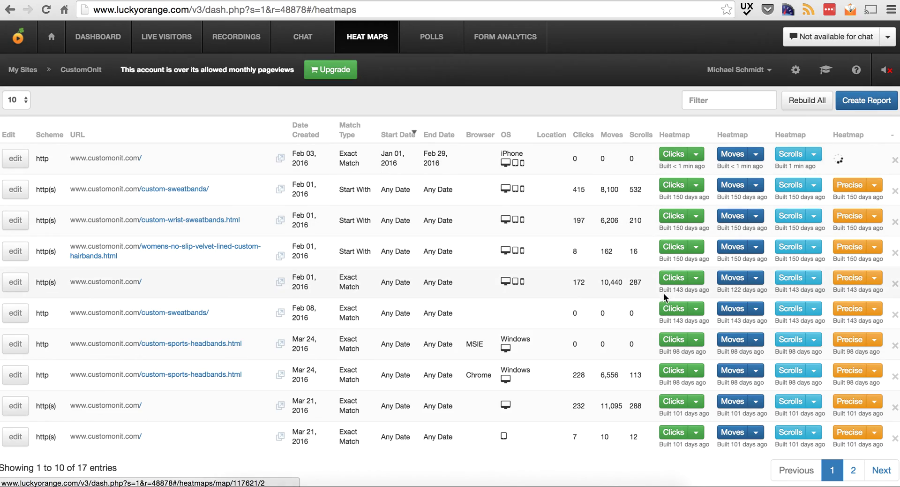
click(675, 245)
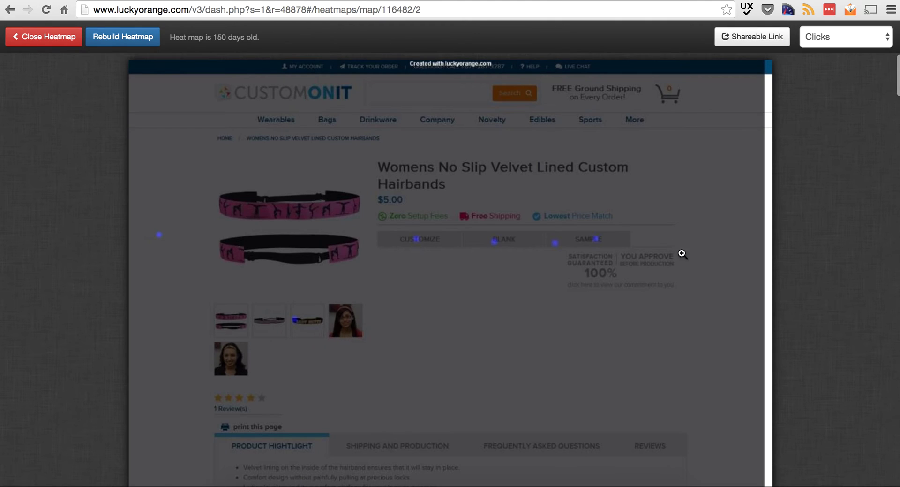
scroll(685, 257, down, 4)
scroll(686, 259, down, 6)
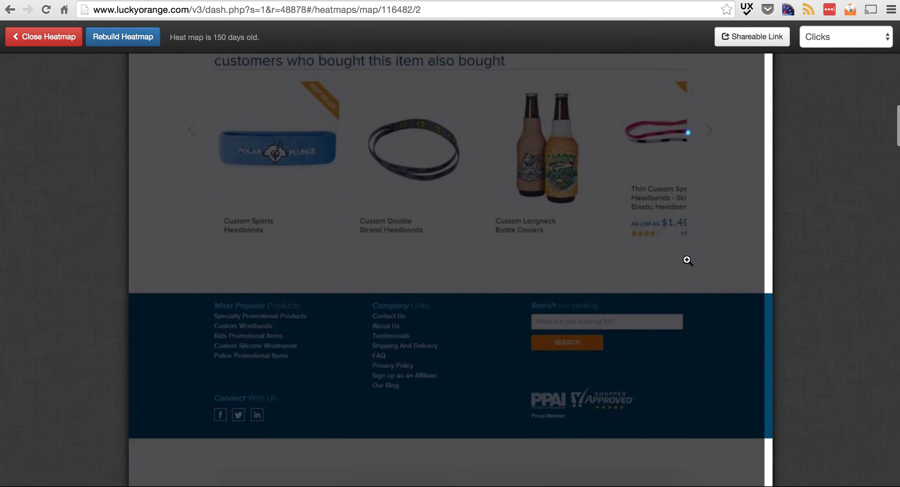
click(50, 41)
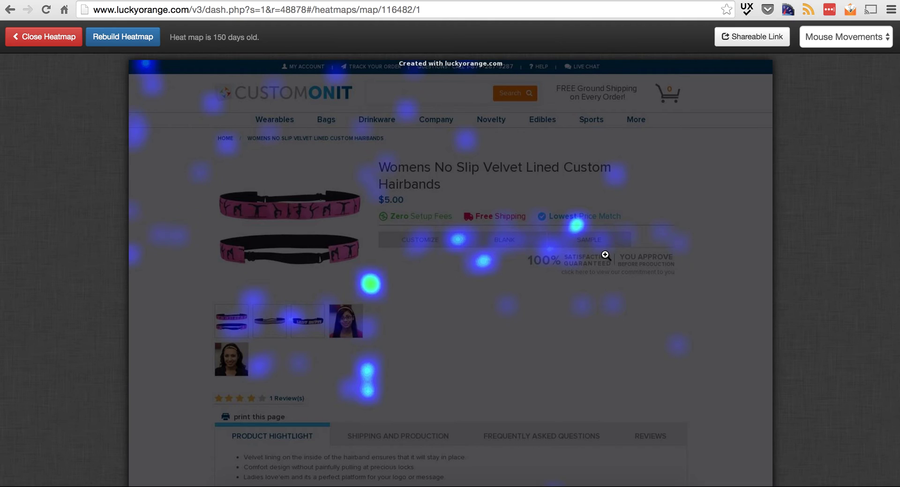
click(43, 37)
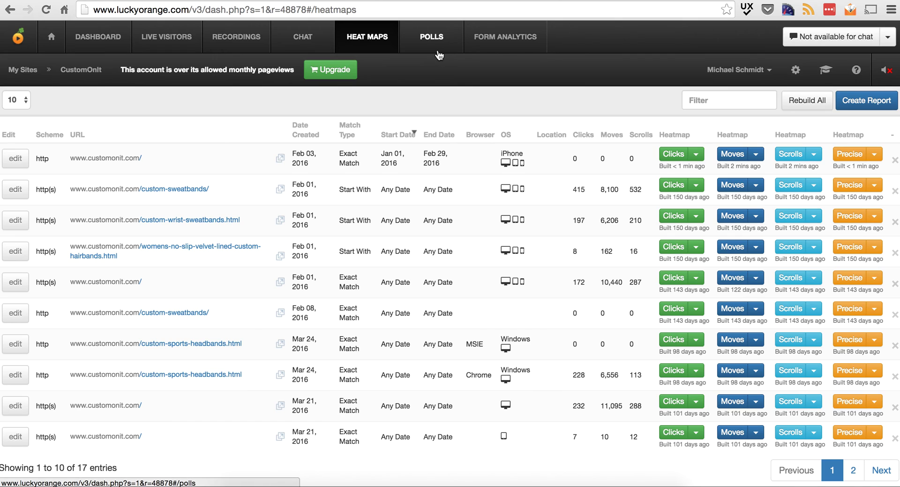
- Go to the Polls page, which shows no polls and 0 of 0 entries
click(427, 35)
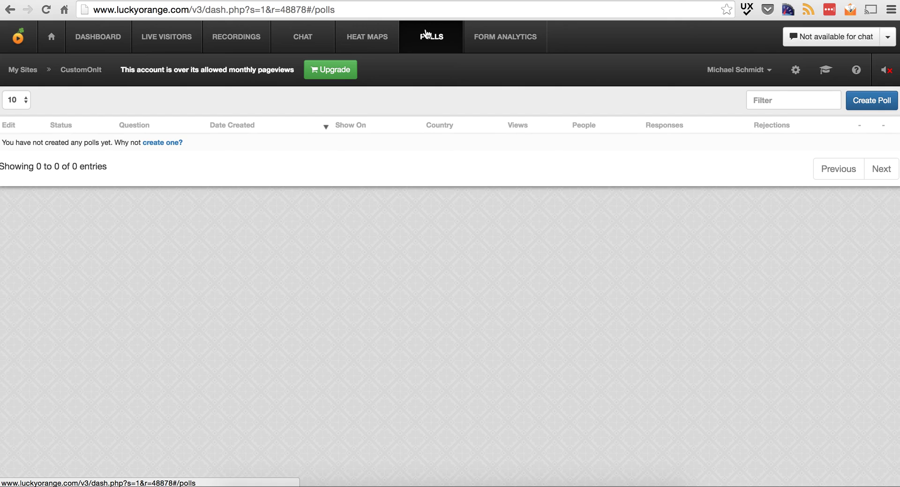
- Switch to the Form Analytics page, which shows no reports yet (0 of 0 entries)
click(496, 36)
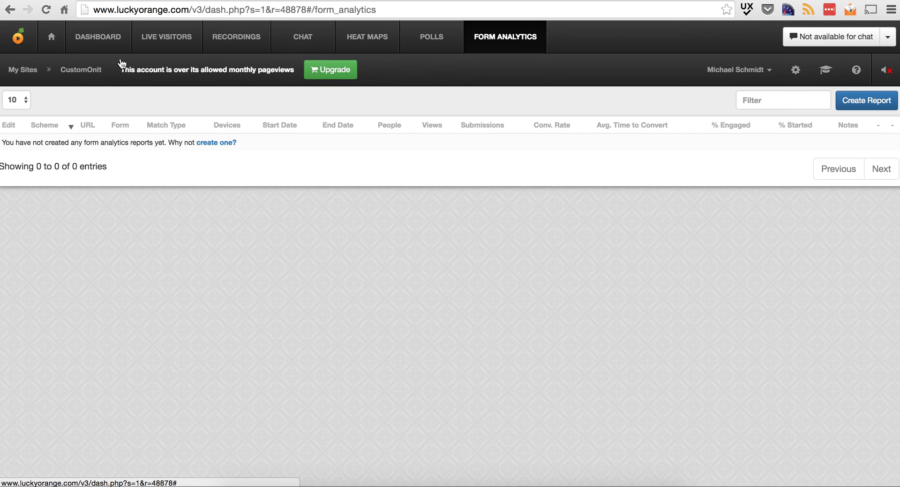
- View CustomOnIt's email report settings (weekly, Monday) from My Sites, then return to its dashboard
click(29, 71)
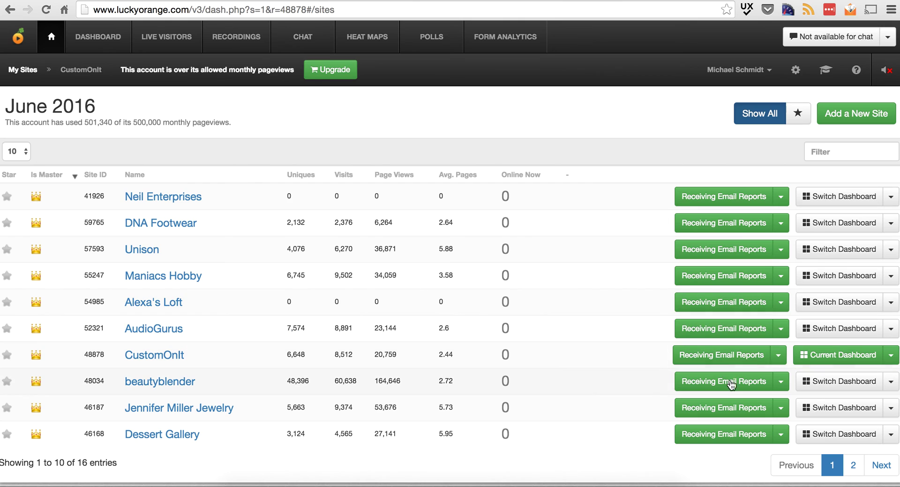
click(778, 357)
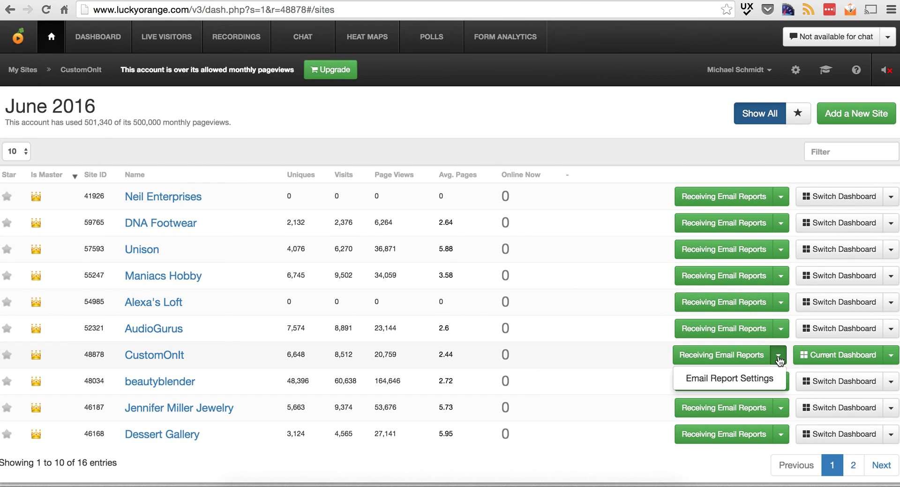
click(747, 379)
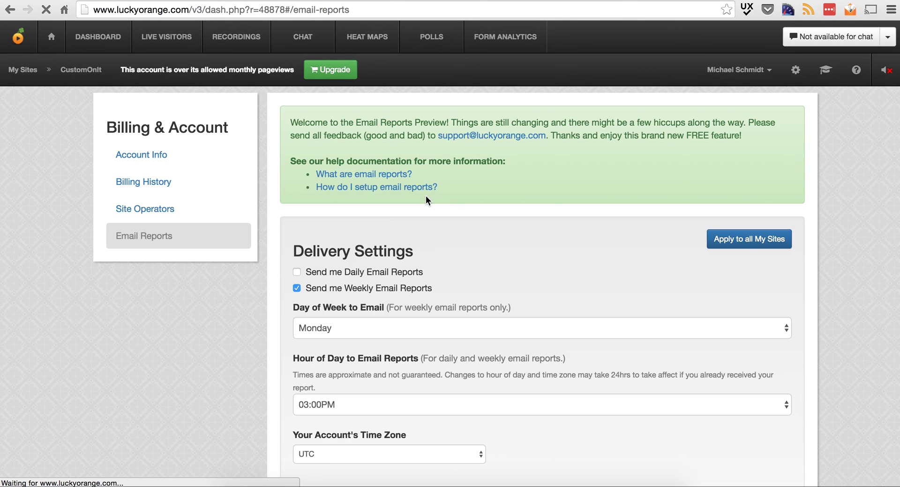
click(81, 70)
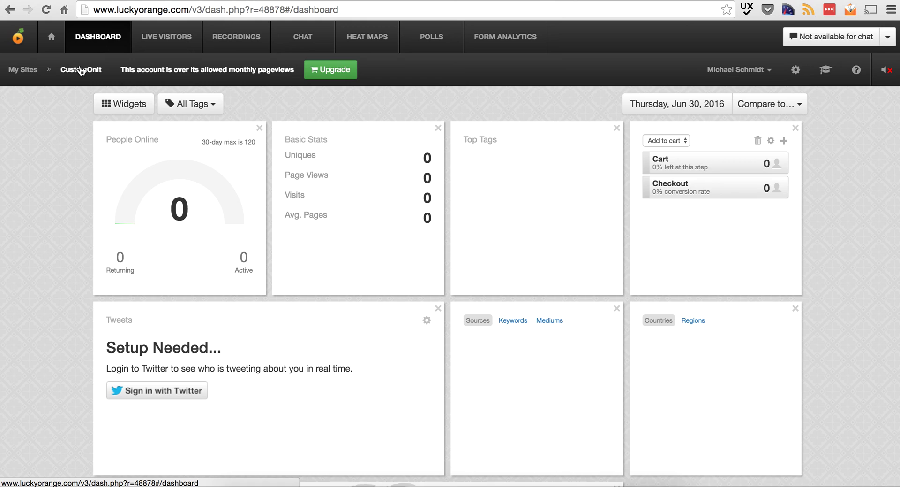